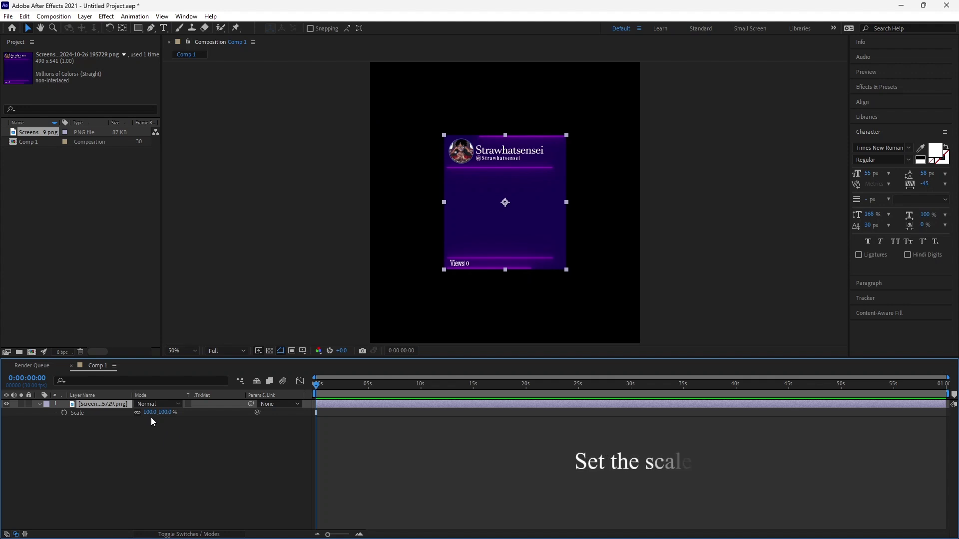
- Set the layout screenshot layer's scale to 199%
text(199)
key(Return)
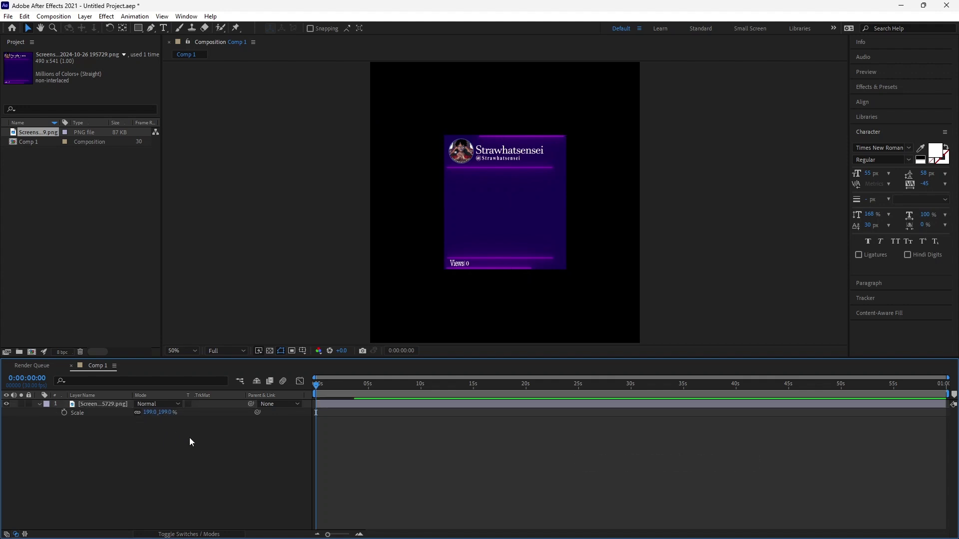
- Draw a rectangle shape layer covering the whole layout screenshot, and add a black solid layer above it
click(138, 28)
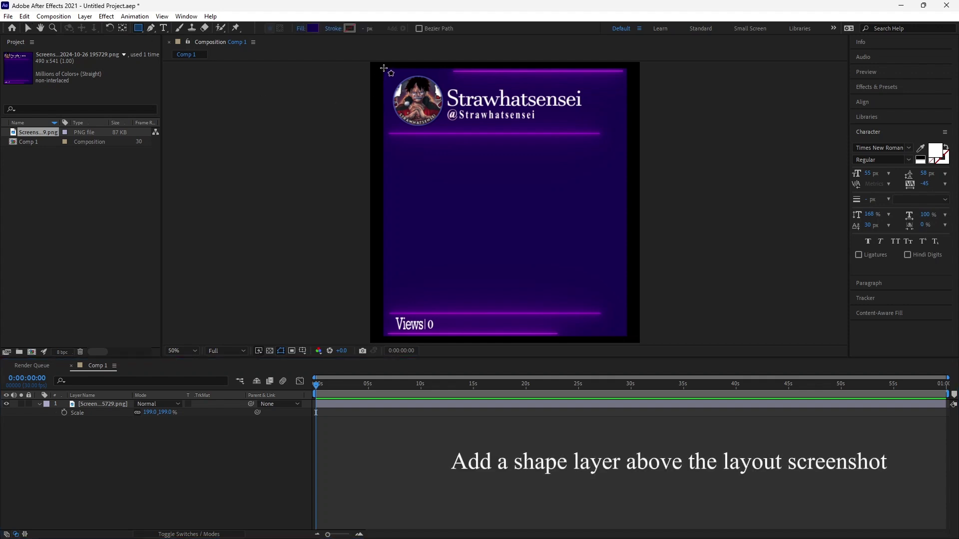
mouse_move(382, 68)
mouse_down()
mouse_move(624, 254)
mouse_move(626, 336)
mouse_up()
key(v)
key(ctrl+y)
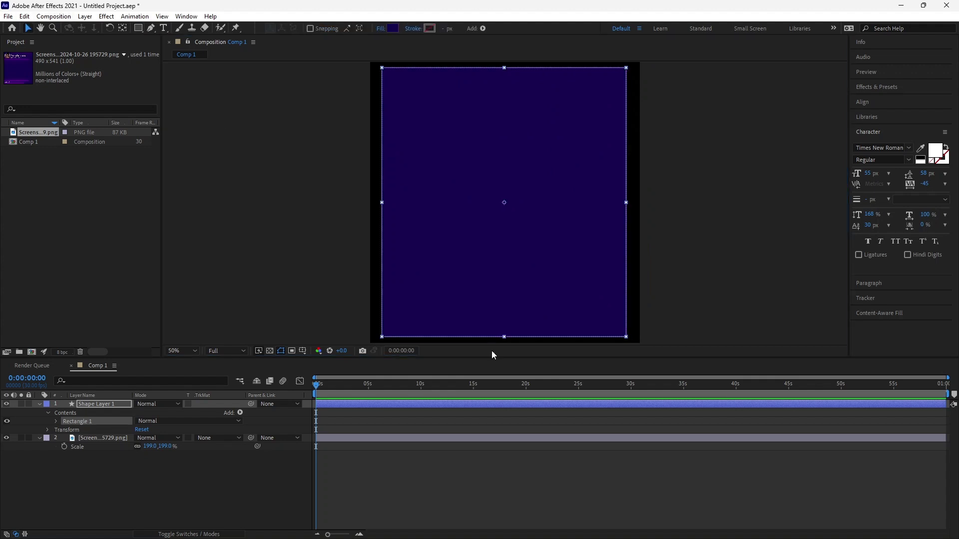
click(453, 320)
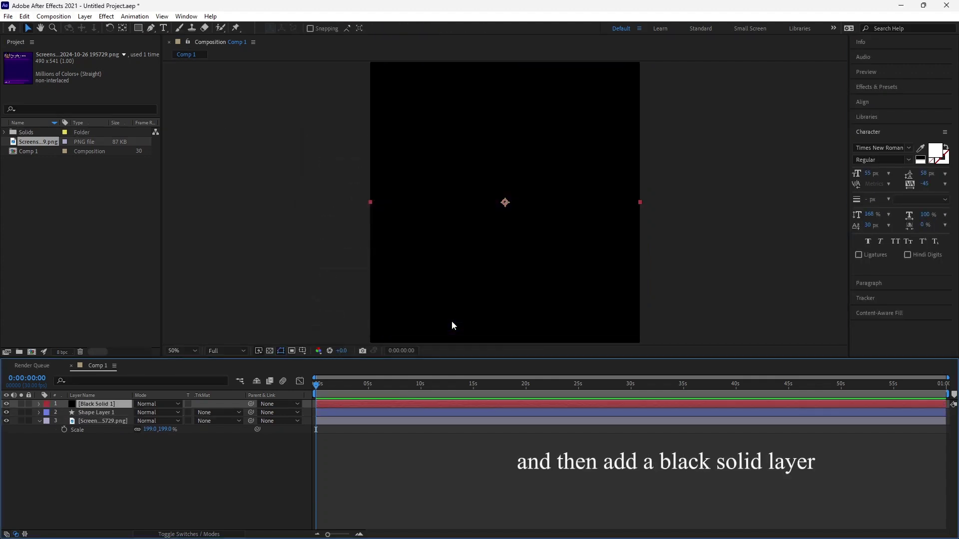
- Add a new mask to the rectangle's shape layer
click(357, 413)
right_click(356, 413)
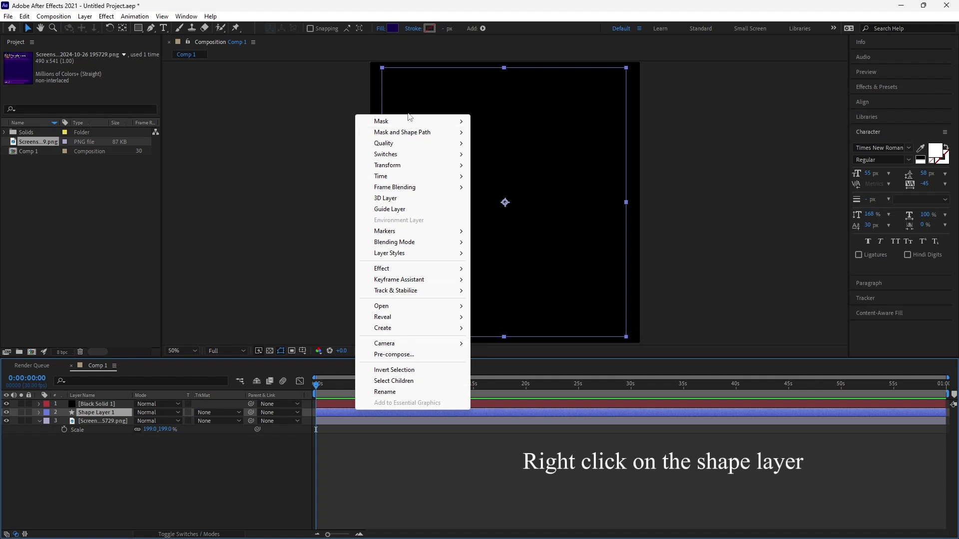
mouse_move(438, 124)
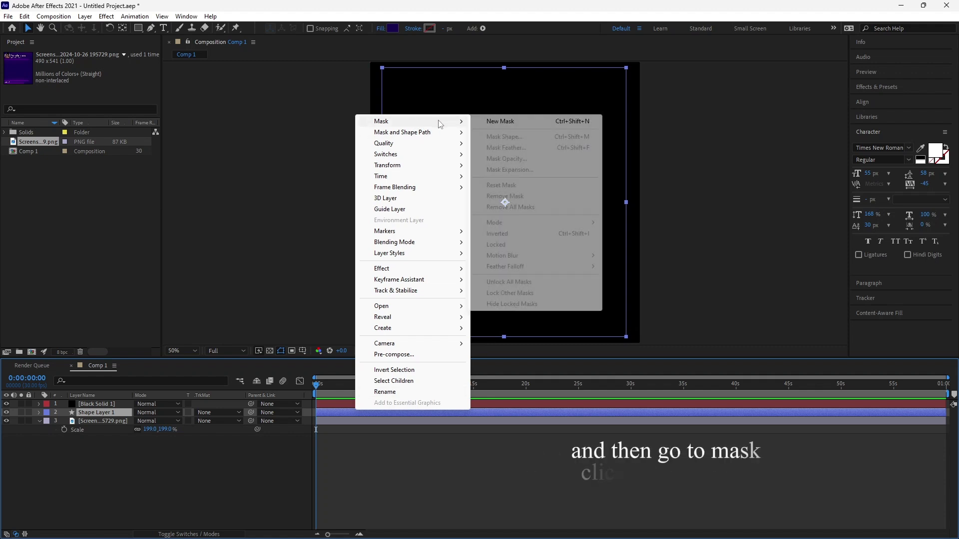
click(513, 122)
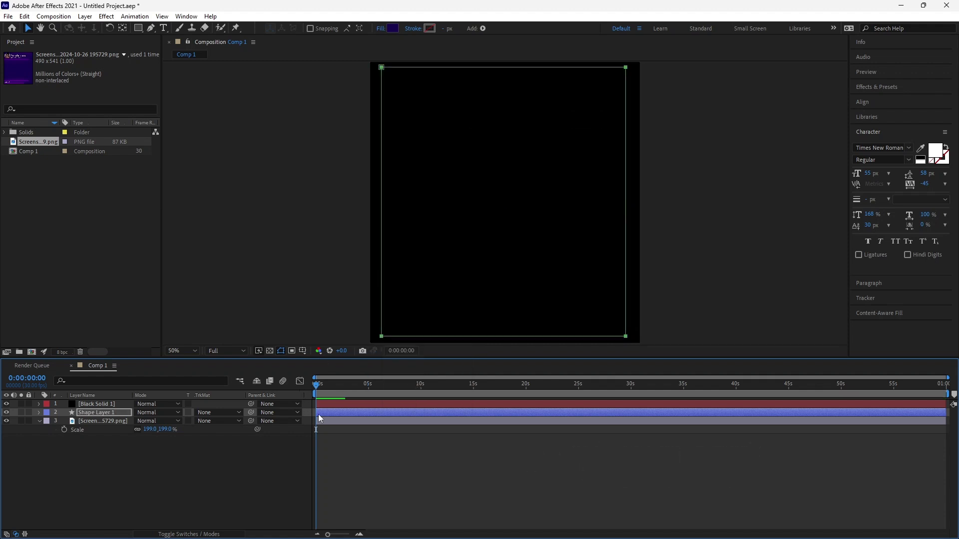
- Copy the mask from the shape layer and paste it onto the black solid layer
key(m)
click(104, 427)
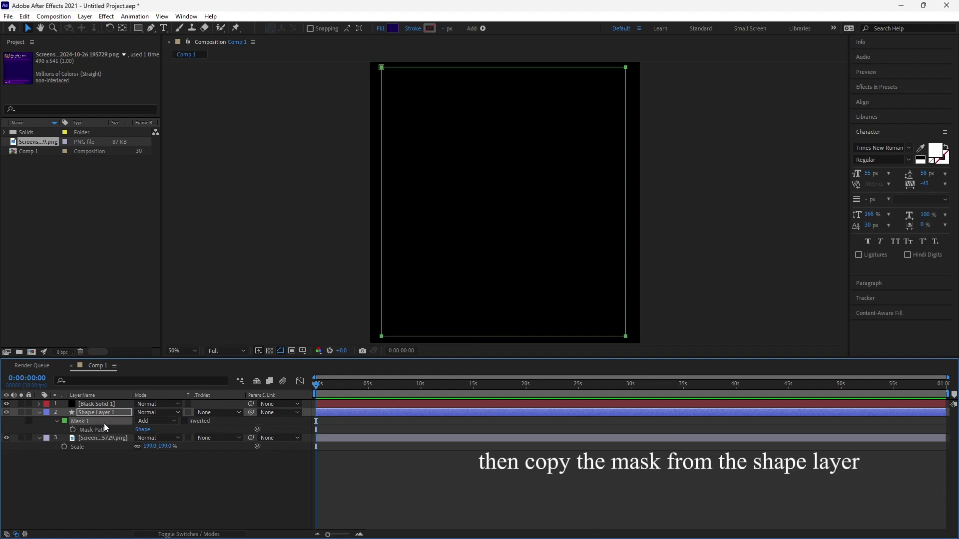
click(343, 403)
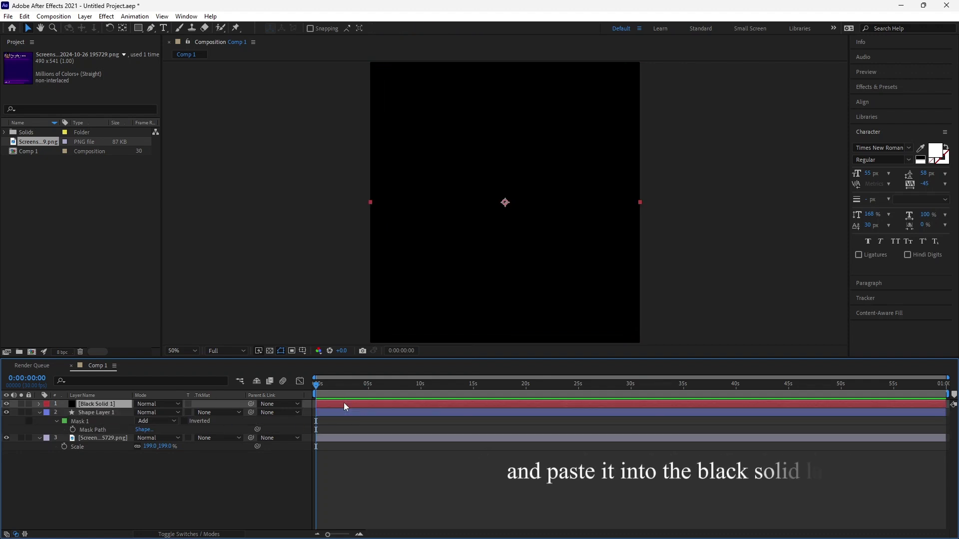
key(ctrl+v)
key(comma)
key(m)
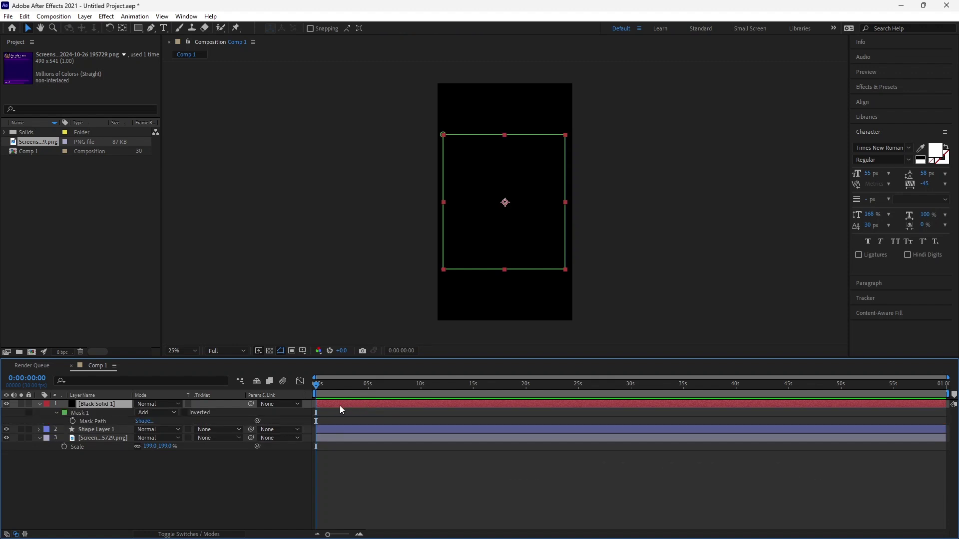
key(m)
- Apply the Saber effect to the black solid layer
key(ctrl+space)
text(saber)
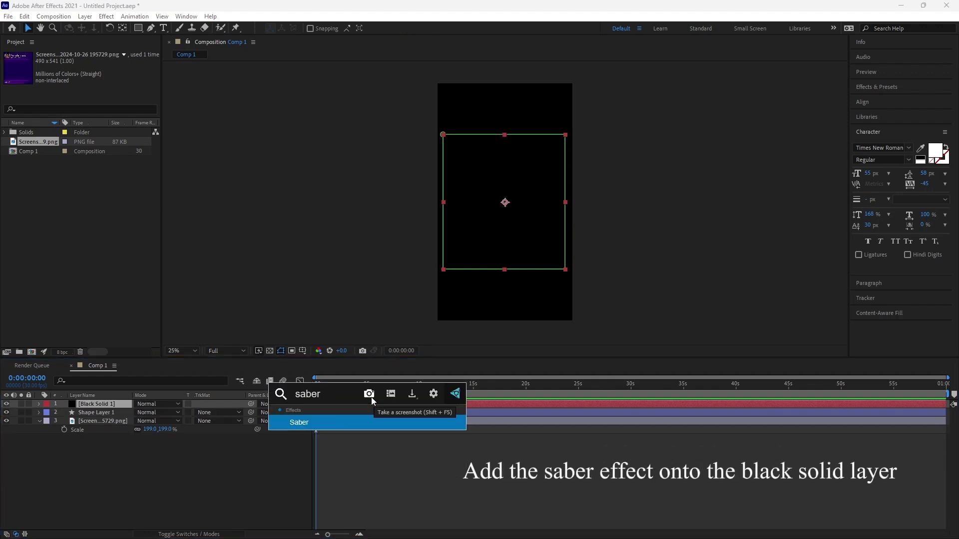
key(Return)
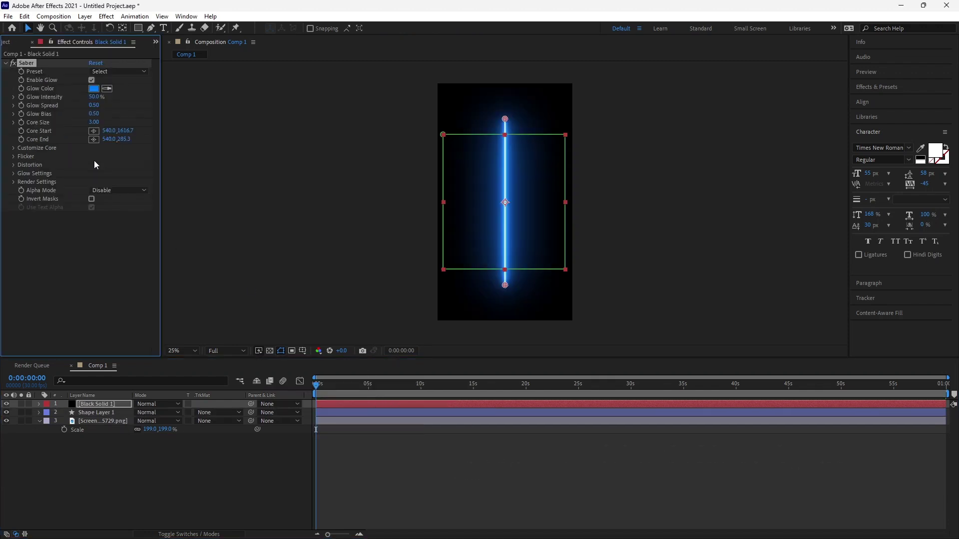
- Set Saber's Composite Settings to Transparent and its Core Type to Layer Masks
click(13, 181)
click(111, 266)
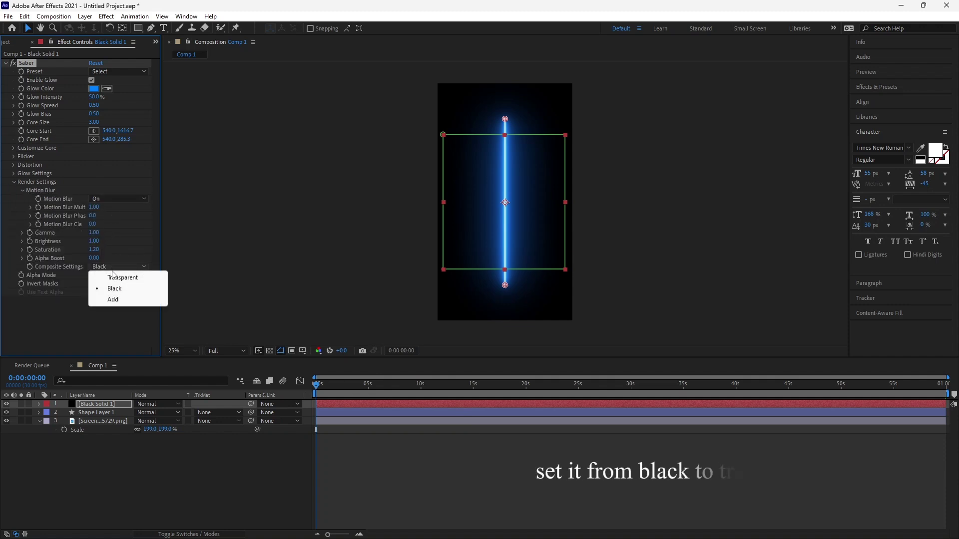
click(119, 277)
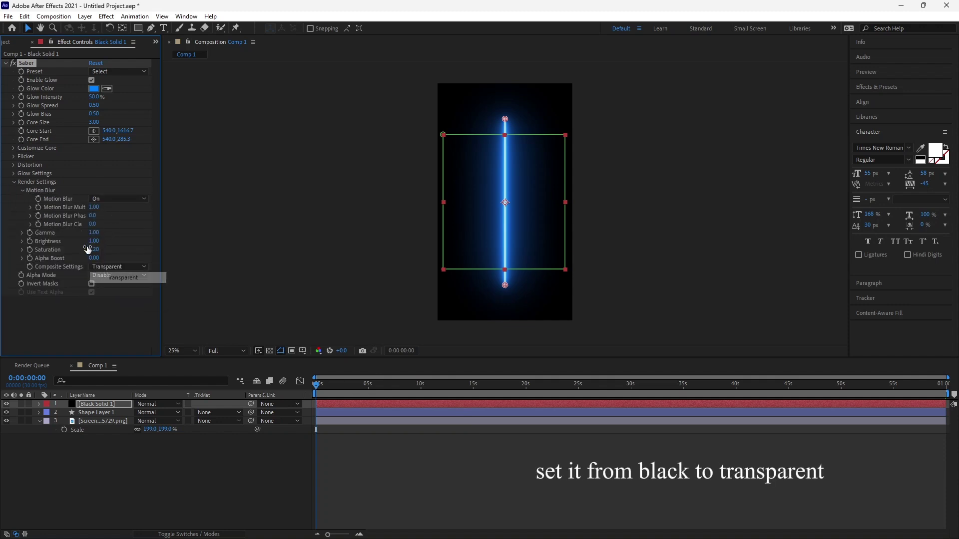
click(13, 148)
click(101, 156)
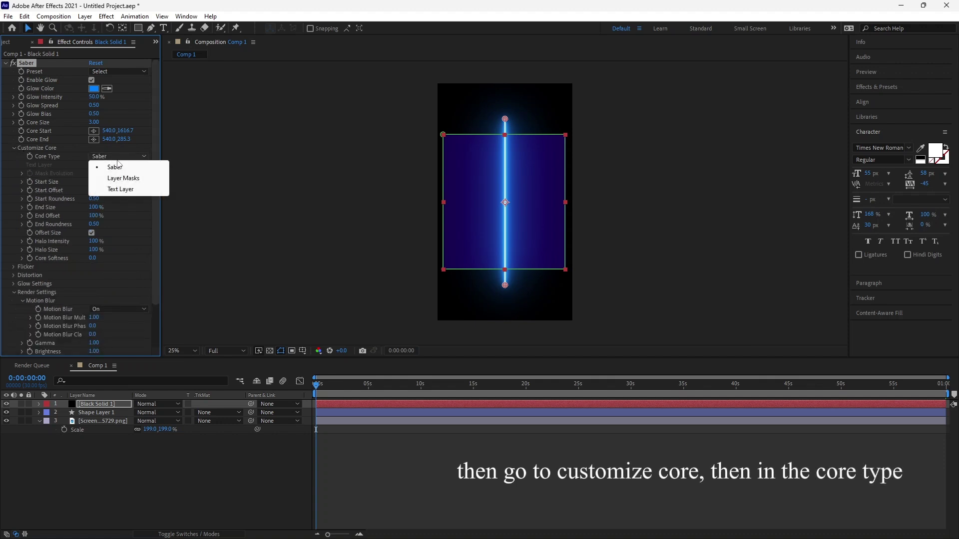
click(128, 179)
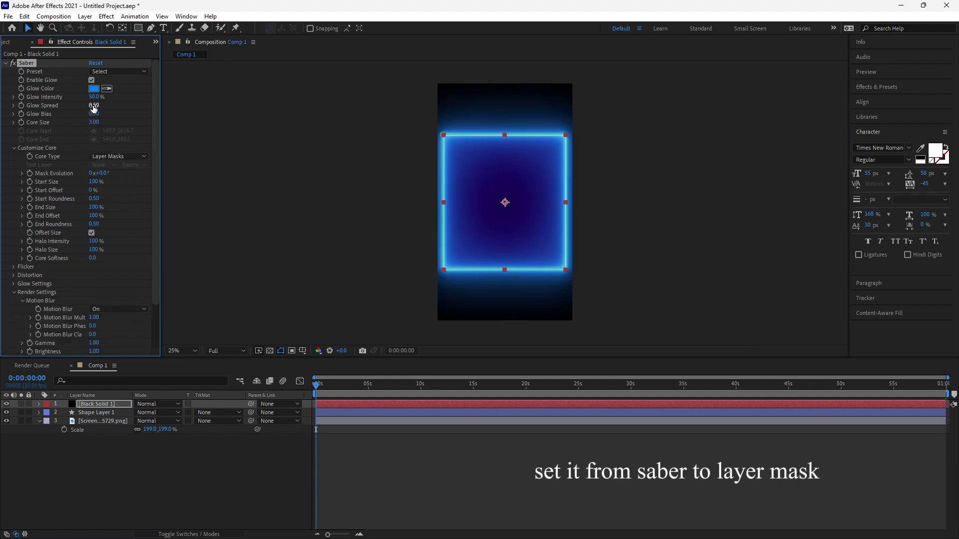
- Apply Saber's Neon preset and change the Glow Color to purple
click(122, 71)
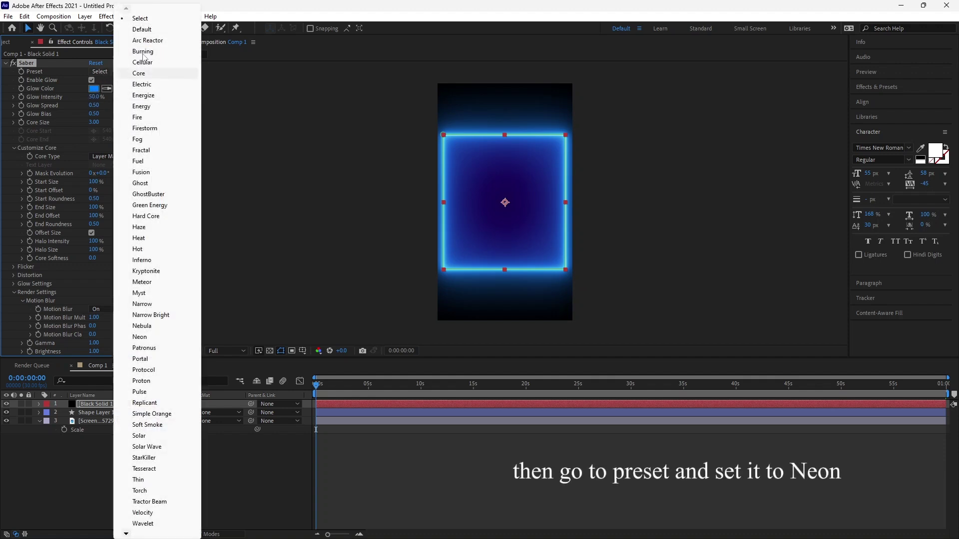
click(139, 337)
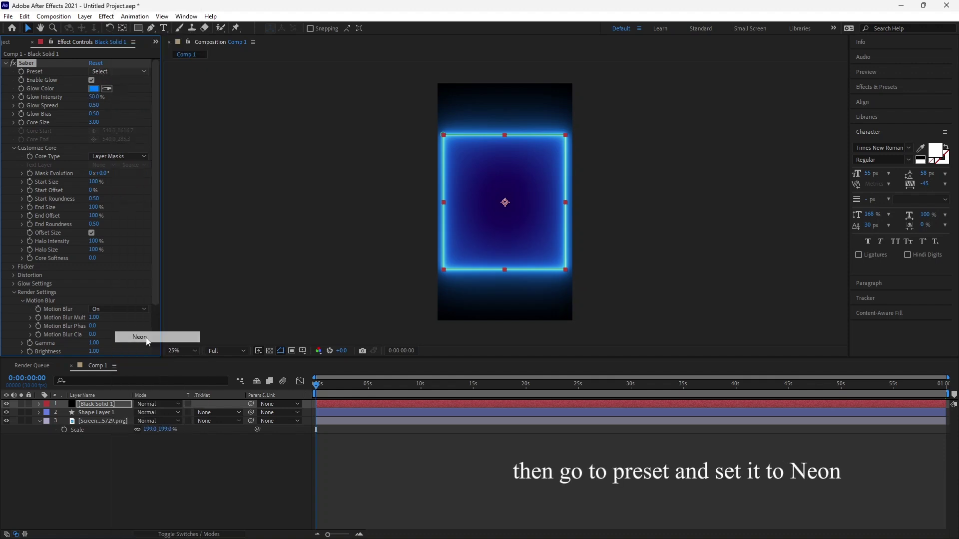
click(93, 88)
click(604, 292)
drag(608, 306, 613, 265)
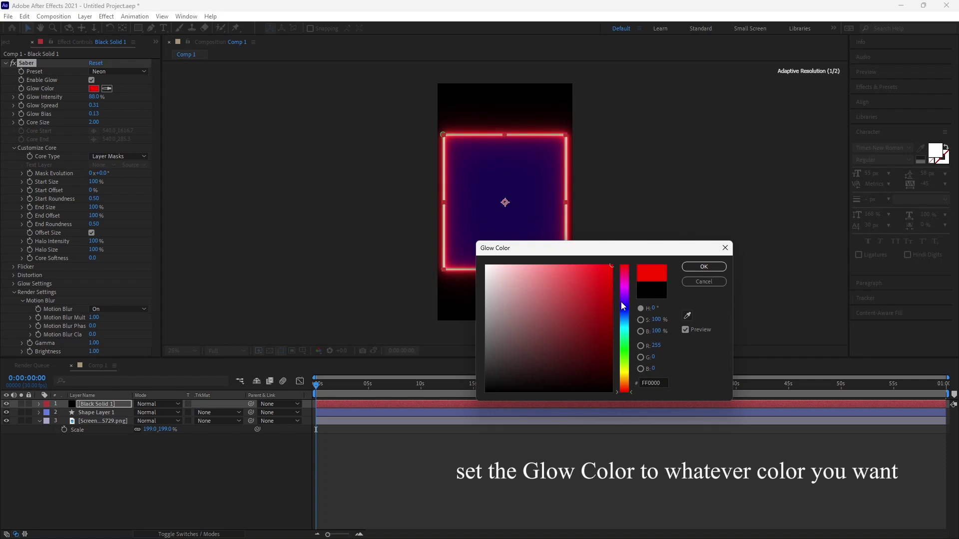
click(624, 299)
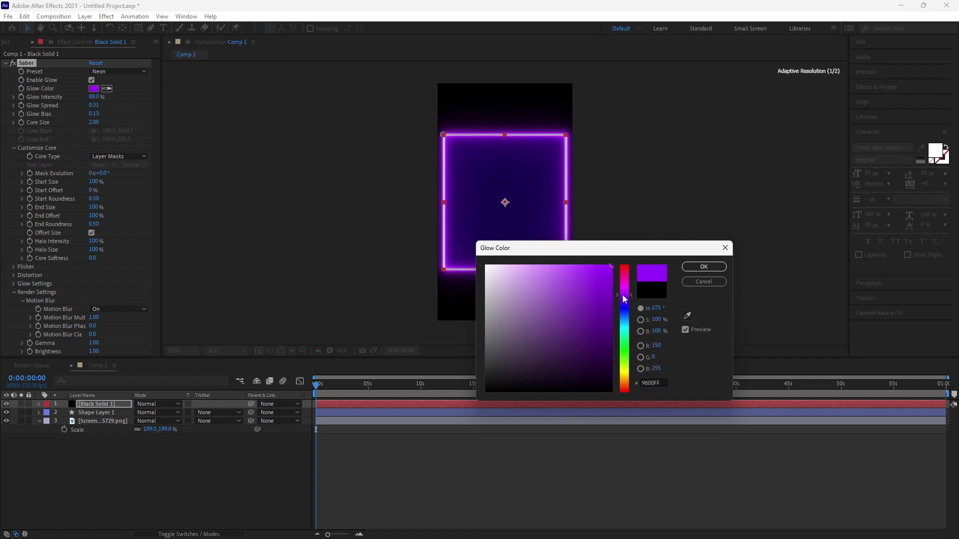
click(698, 271)
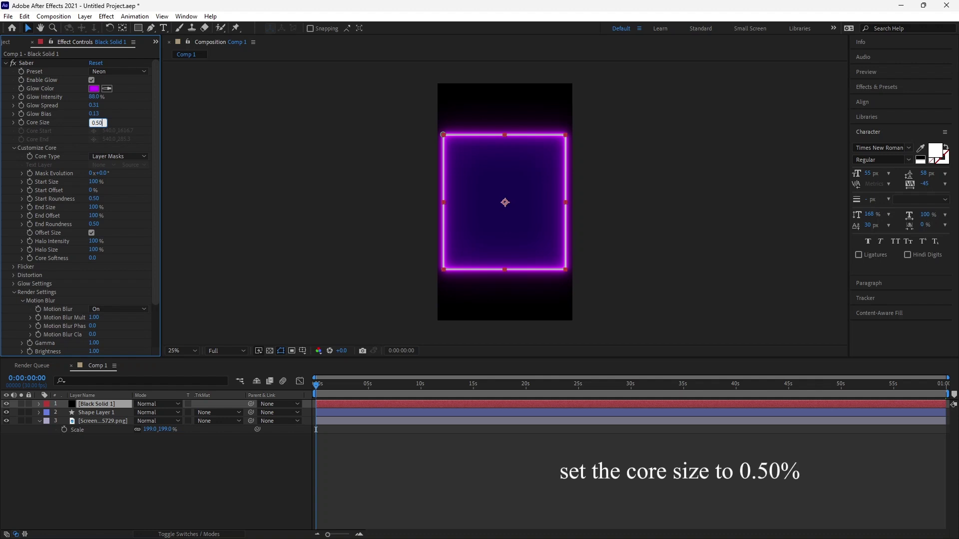
- Set Saber's Core Size to 0.50 and add a Mask Evolution keyframe at the start of the timeline
text(0.50)
key(Return)
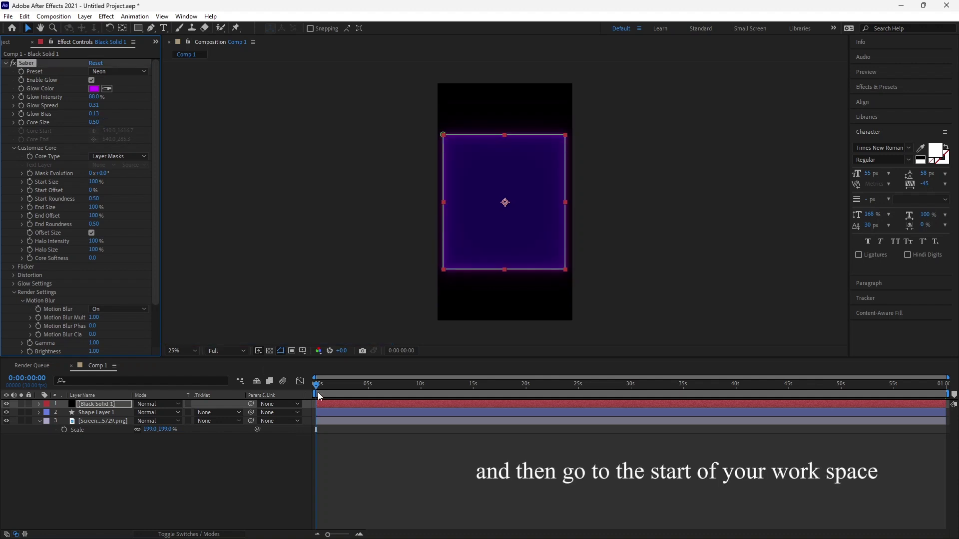
click(316, 389)
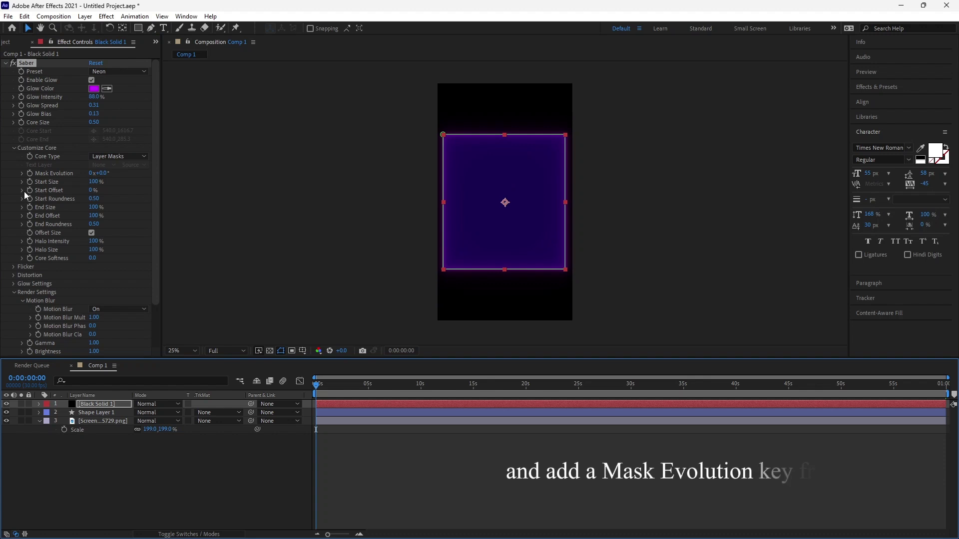
click(30, 173)
- Set Saber's Start Offset to 50% and End Offset to 67%
click(92, 190)
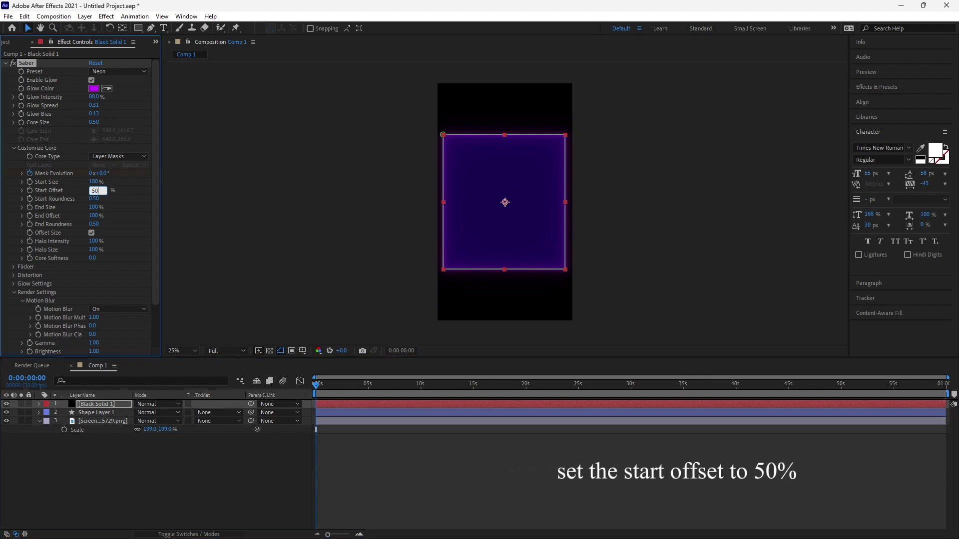
text(50)
key(Return)
click(95, 215)
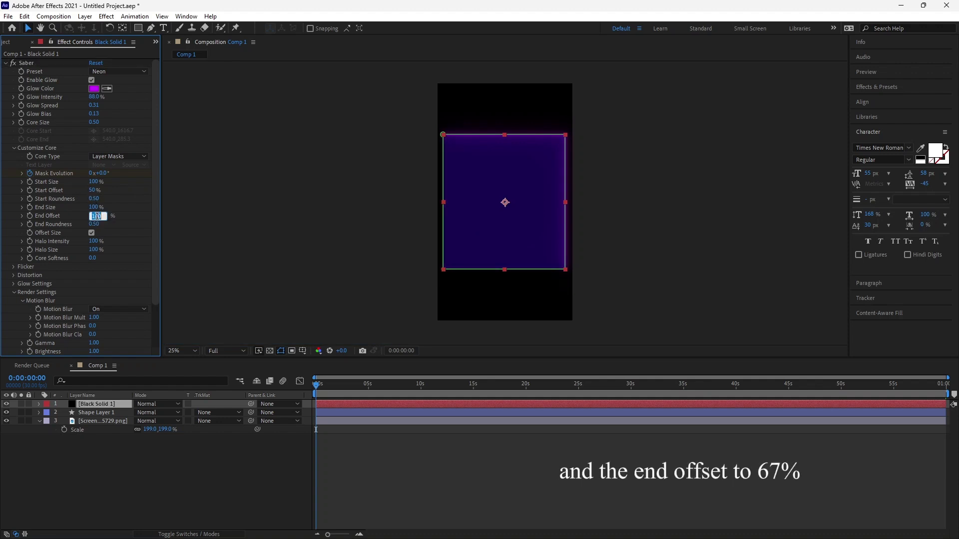
text(67)
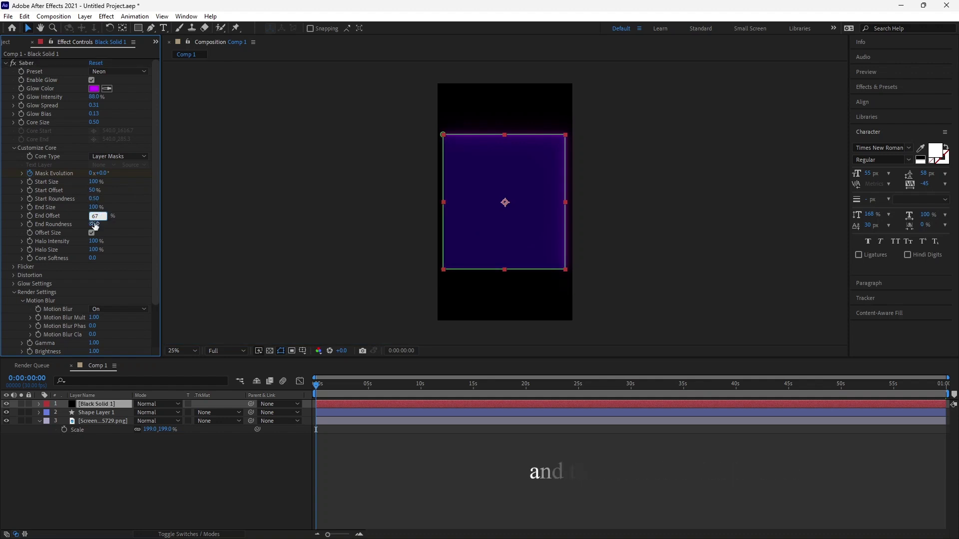
key(Return)
- Set Saber's End Roundness to 0.80
click(95, 224)
text(0)
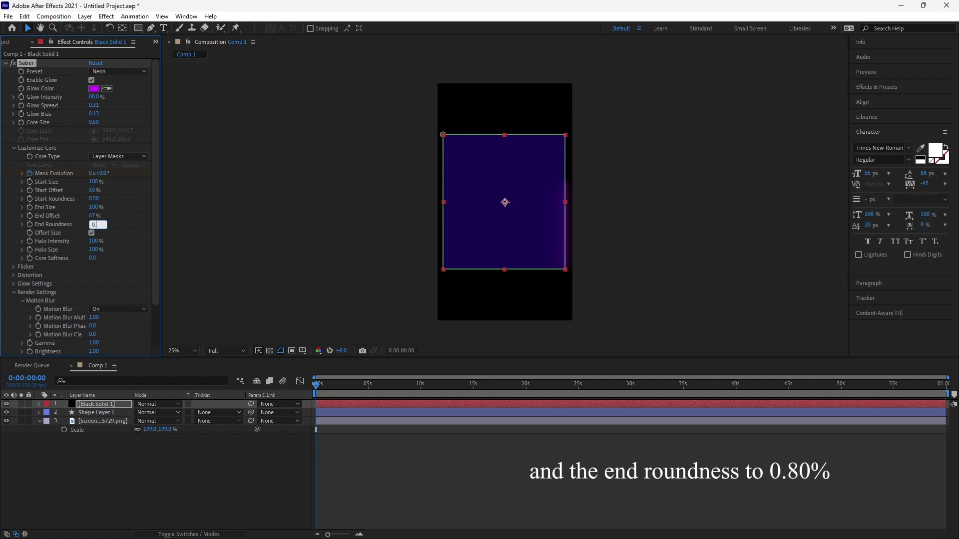
text(.80)
key(Return)
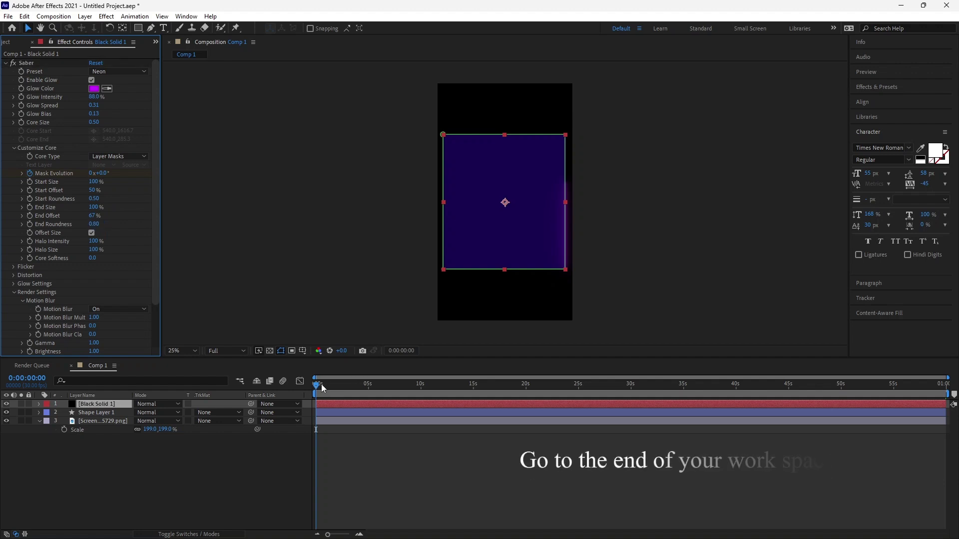
- Set Mask Evolution to -11 revolutions at the end of the timeline
key(space)
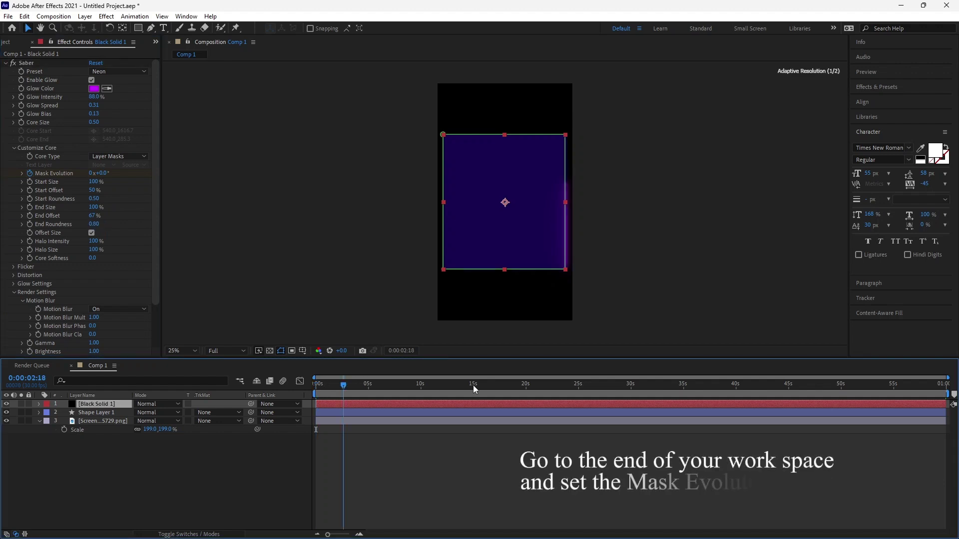
key(End)
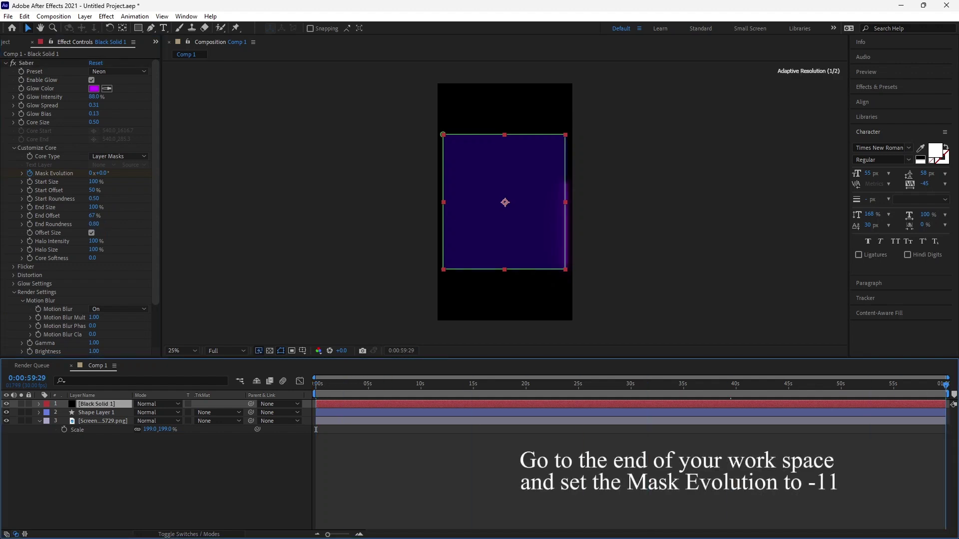
click(91, 173)
text(-1x-214.5°)
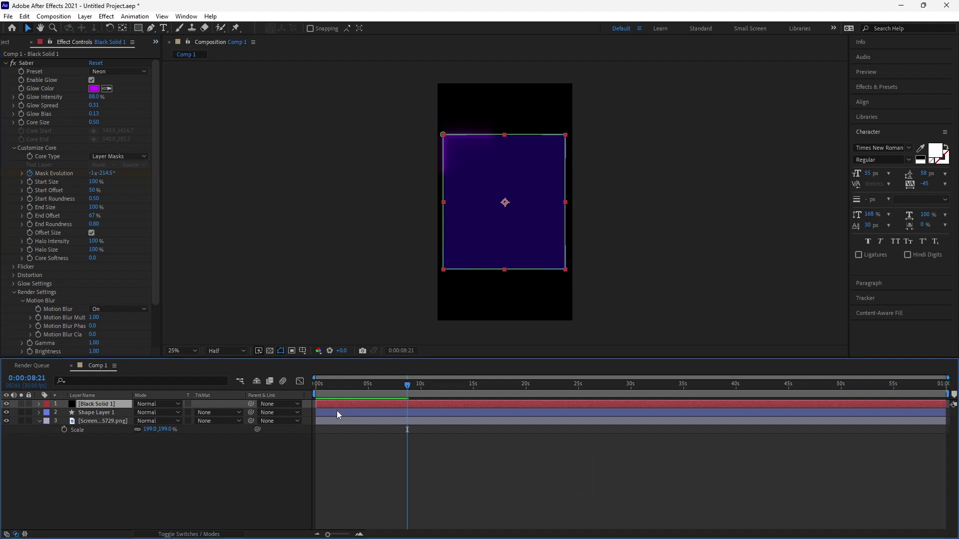
- Set the black solid layer's scale to 97%
key(s)
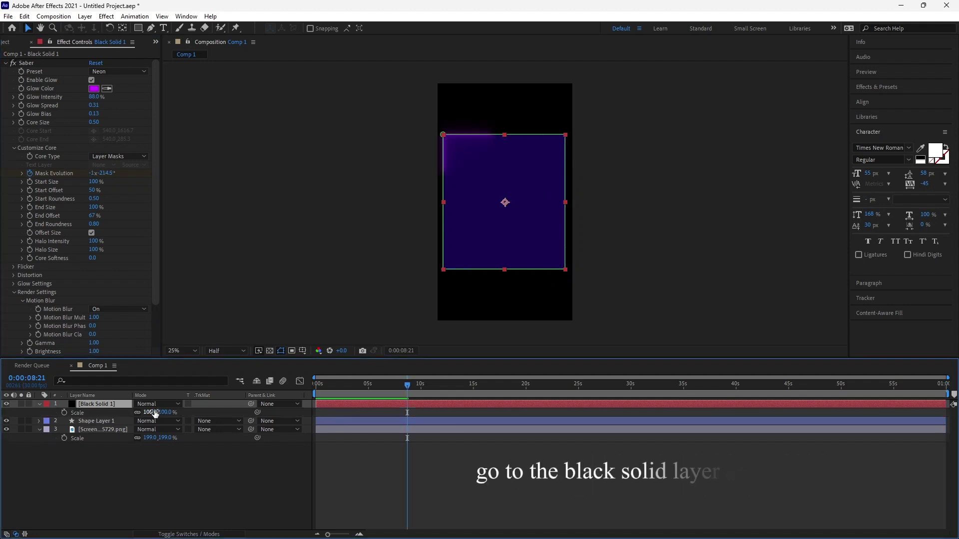
click(148, 412)
text(97)
key(Return)
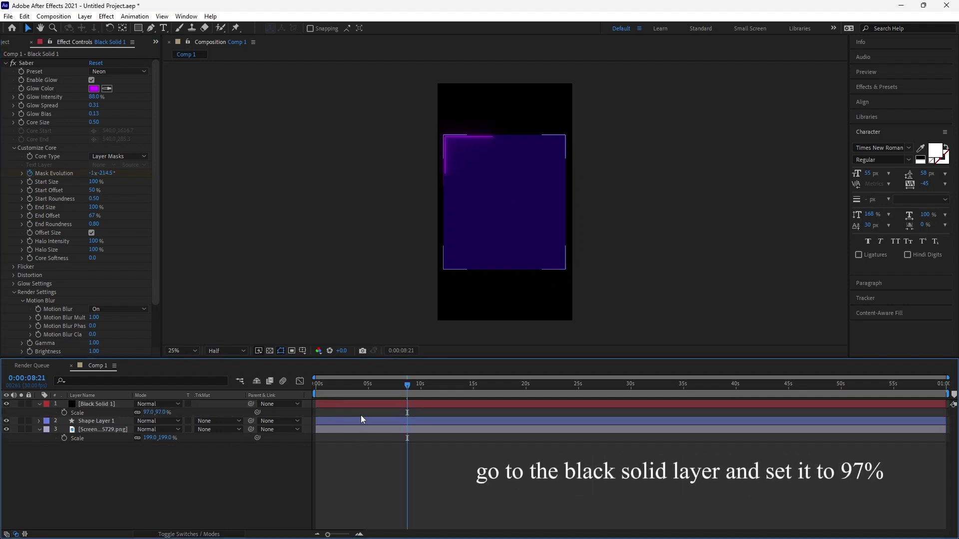
- Preview the border animation from the start of the timeline and hide the layout screenshot layer
key(Home)
key(space)
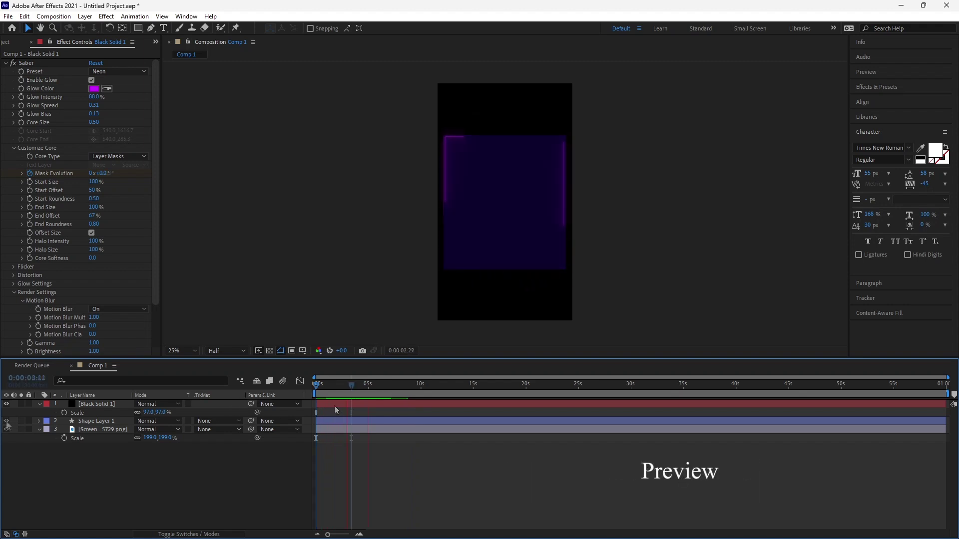
drag(7, 421, 7, 430)
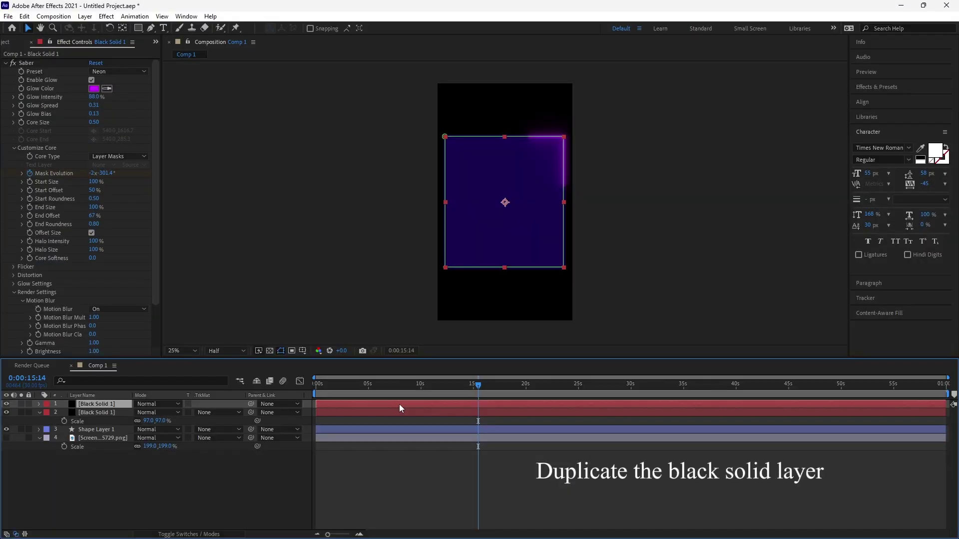
- Rotate the duplicated black solid 180° and pre-compose the two black solid layers
key(r)
drag(142, 414, 179, 414)
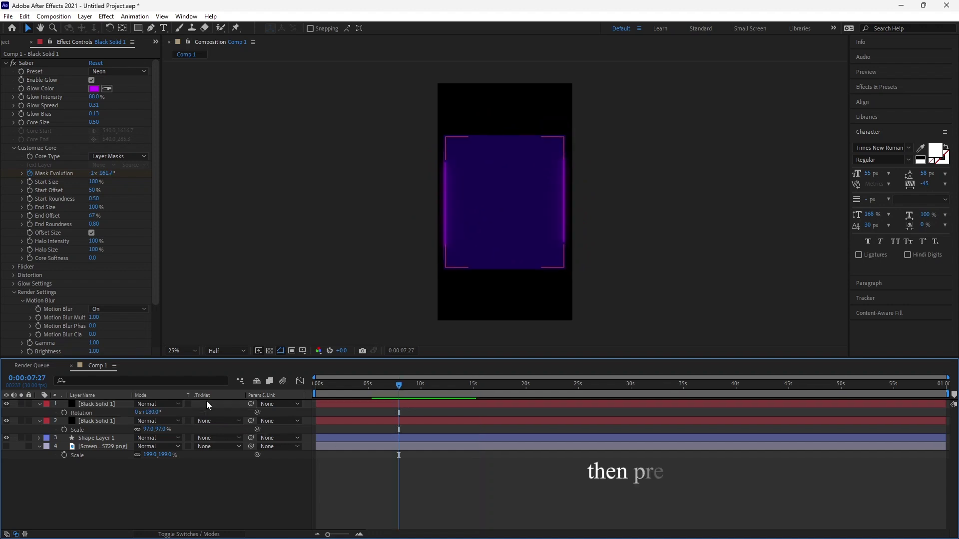
click(206, 404)
shift+click(140, 422)
right_click(140, 423)
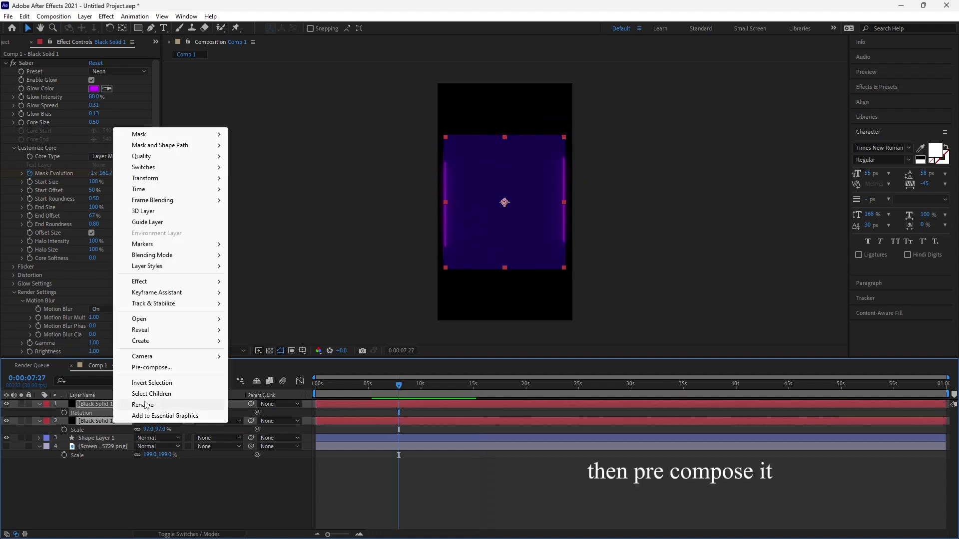
click(158, 370)
click(451, 298)
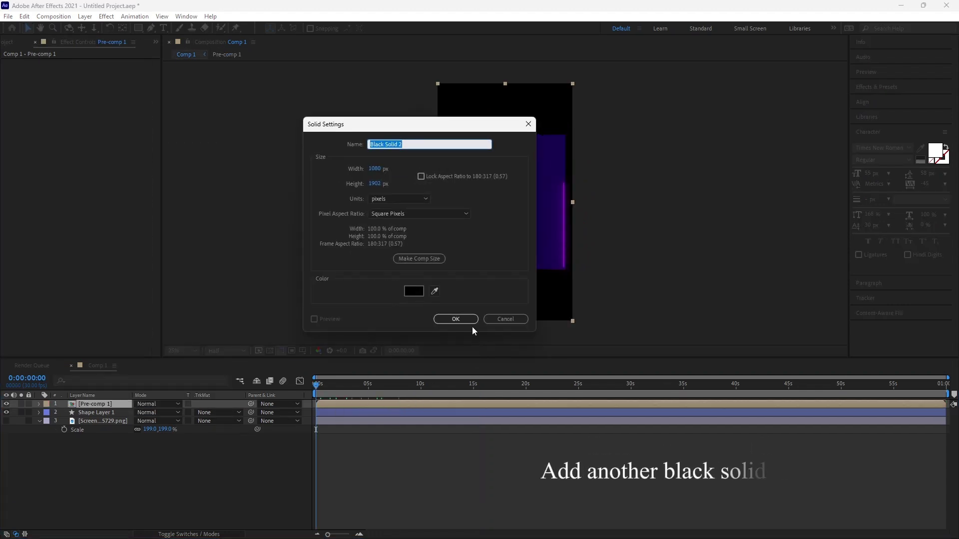
- Add a new 1080 × 1902 px black solid and move the layout screenshot layer above it
click(470, 322)
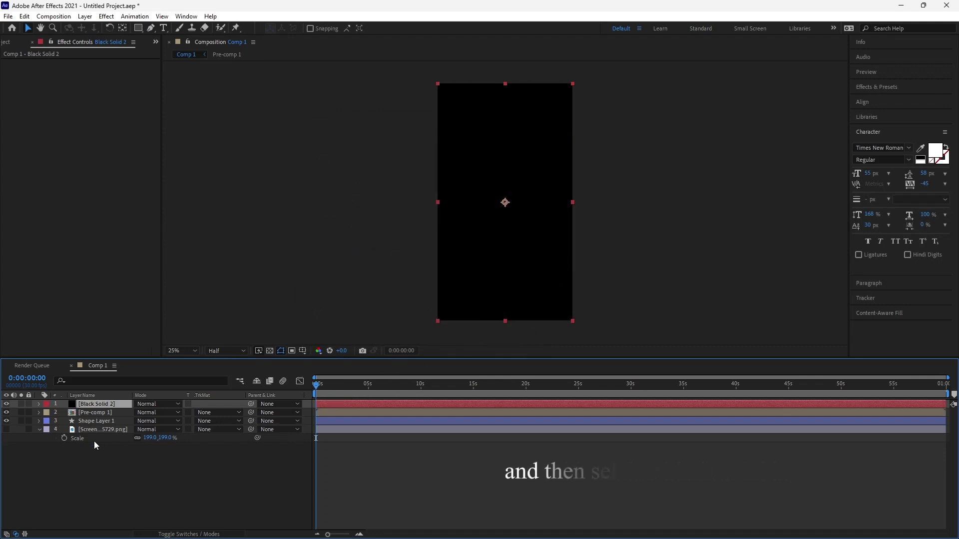
drag(88, 431, 90, 405)
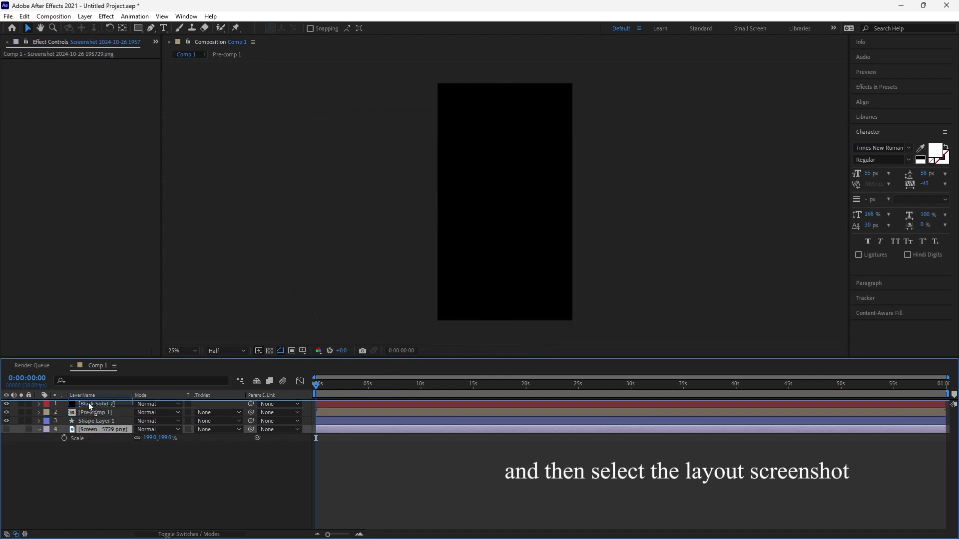
drag(89, 405, 90, 404)
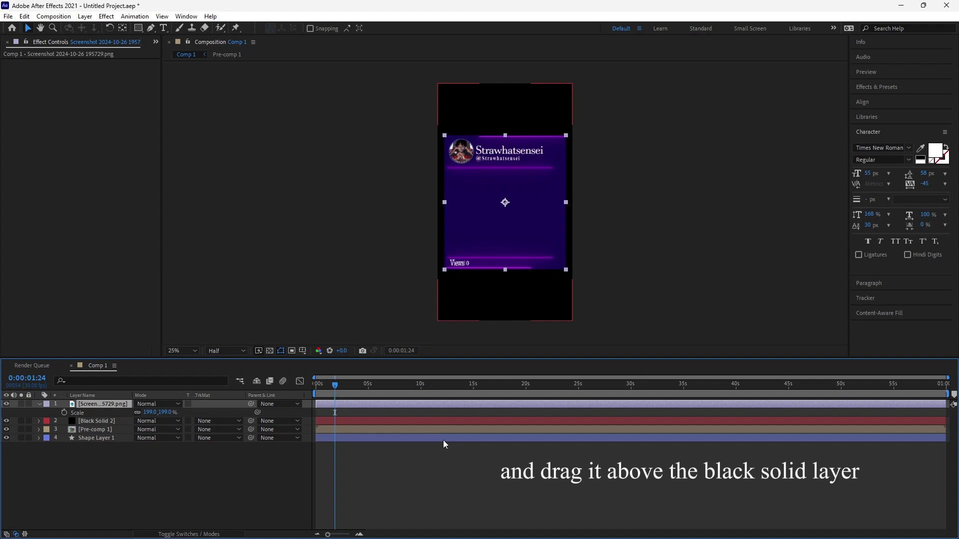
click(426, 457)
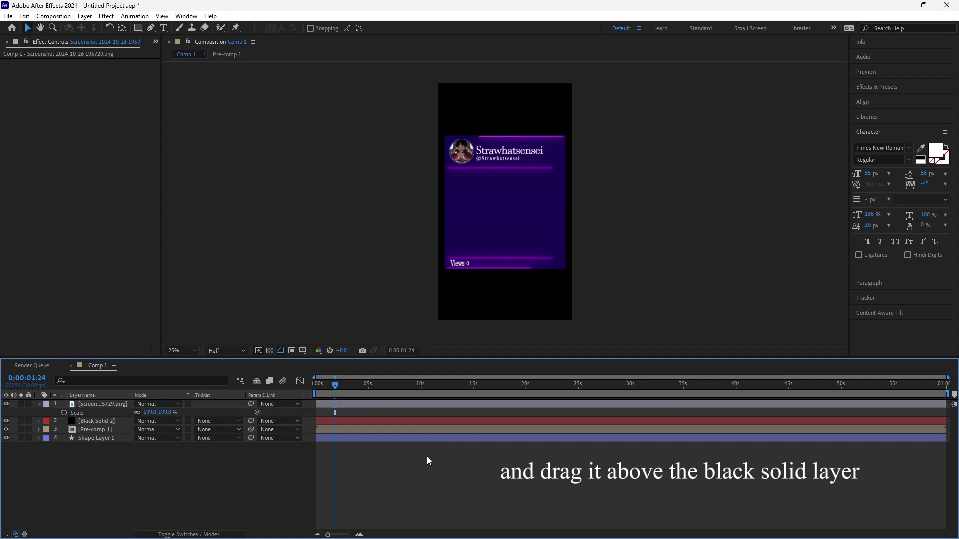
- Draw a straight mask path on the new black solid along the reference's upper divider line, and return the layout screenshot to the bottom of the layer stack
click(368, 421)
click(151, 28)
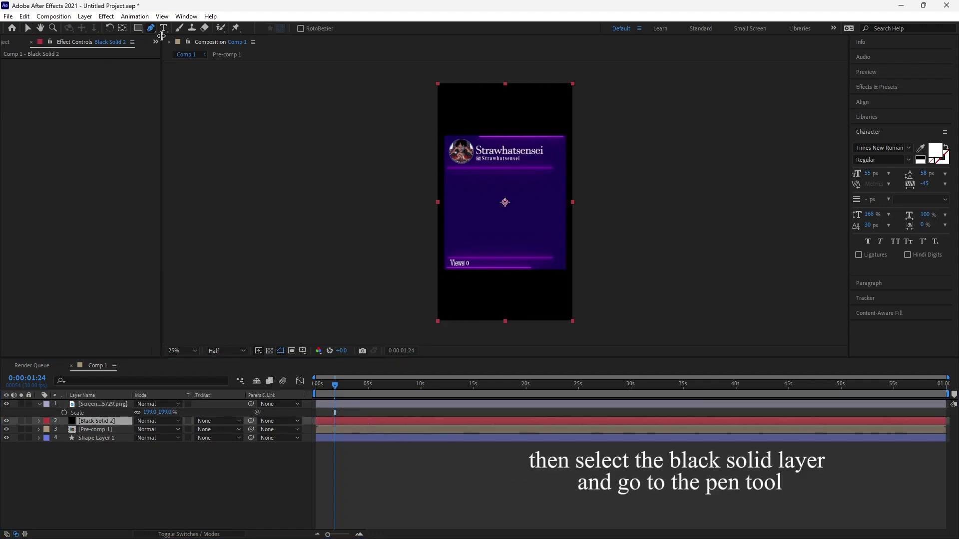
click(447, 169)
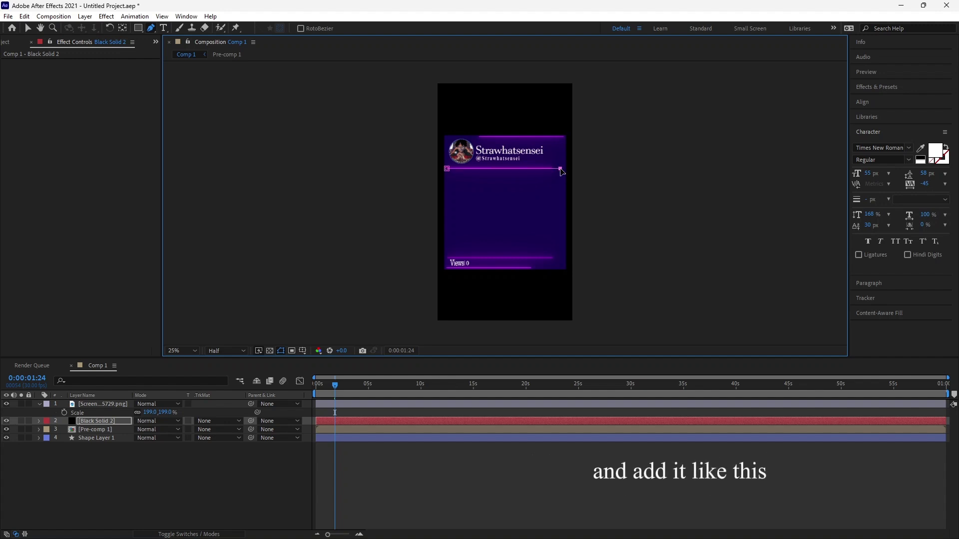
click(28, 30)
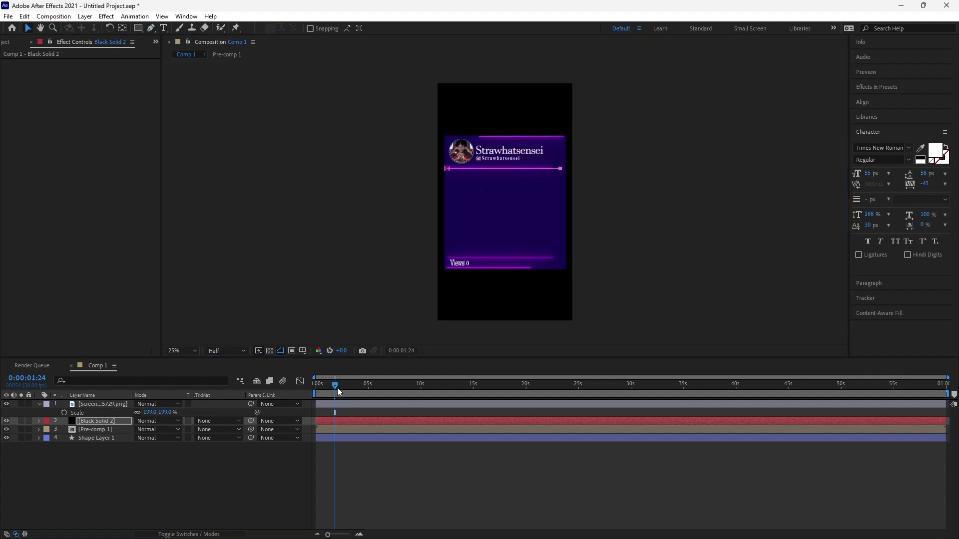
drag(100, 404, 89, 459)
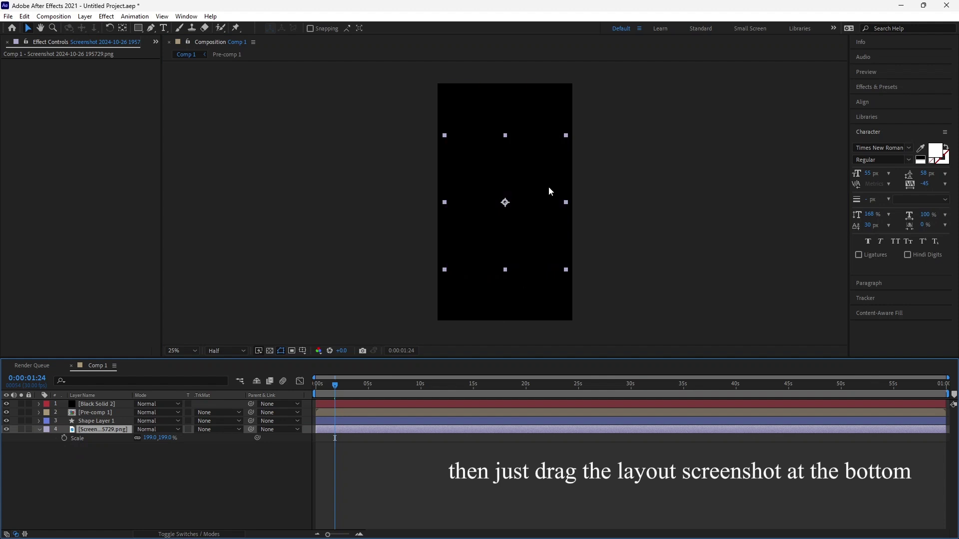
- Apply the Saber effect to the new black solid layer
click(335, 403)
key(ctrl+space)
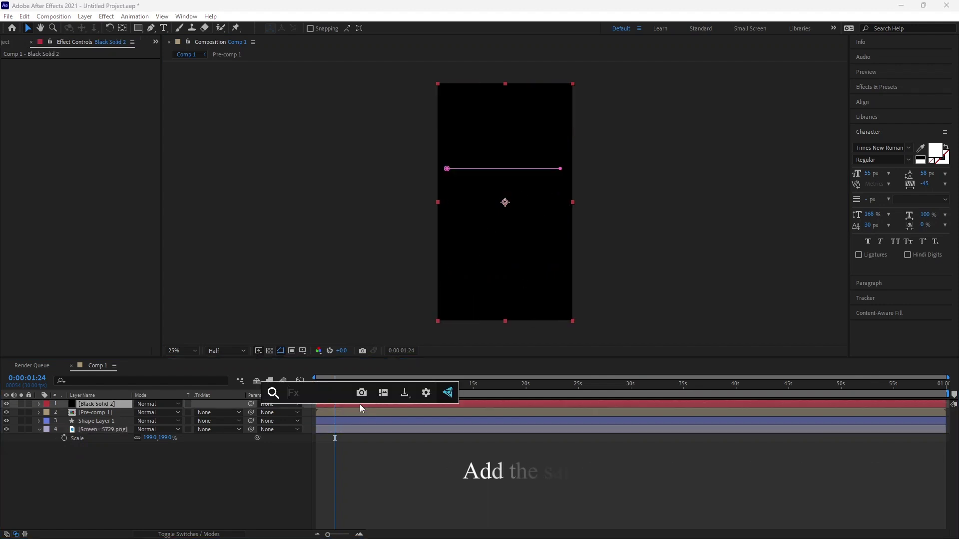
text(saber)
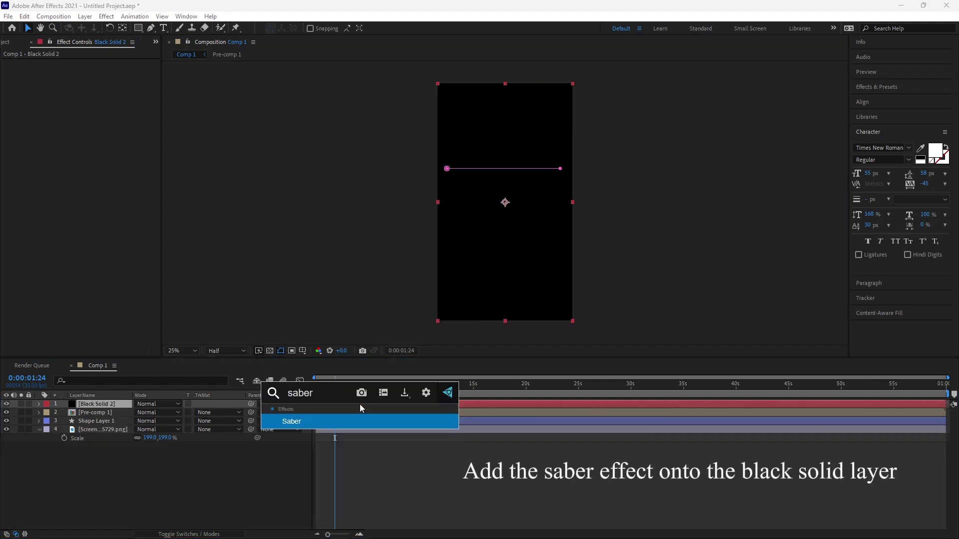
key(Return)
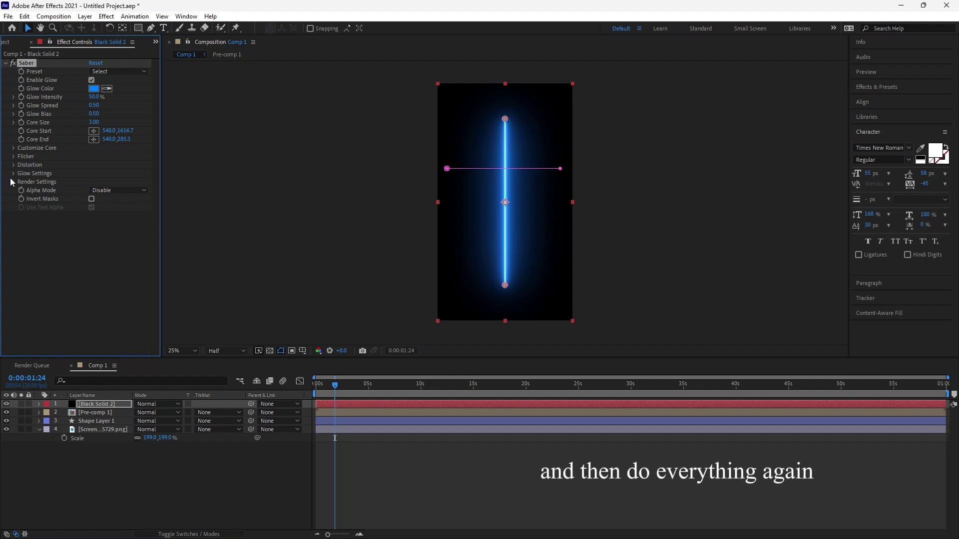
- Make Saber's background transparent in its render settings and set the Core Type to Layer Masks
click(13, 182)
click(95, 267)
click(110, 283)
click(14, 147)
click(99, 156)
click(112, 176)
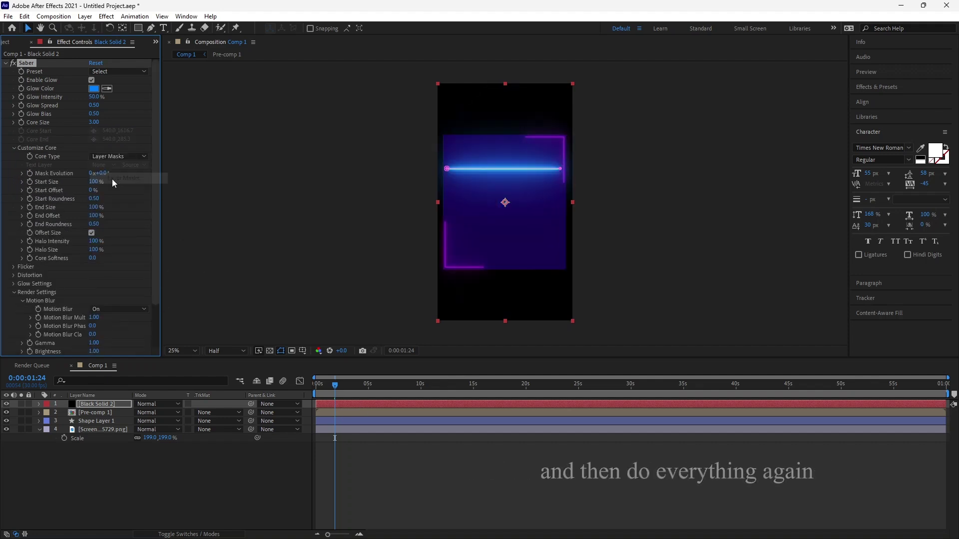
- Apply Saber's Neon preset and change the Glow Color to purple
click(114, 71)
click(140, 337)
click(93, 88)
key(Escape)
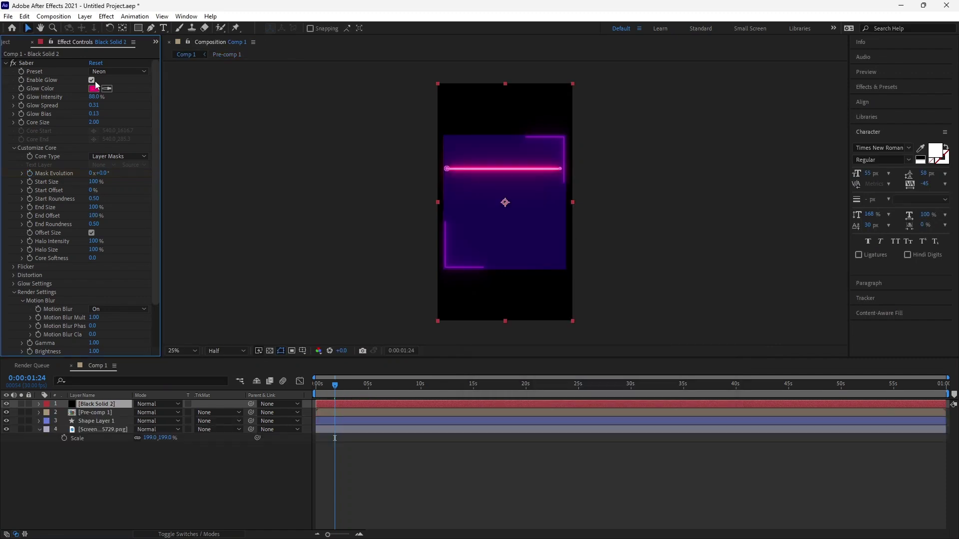
click(93, 88)
click(703, 269)
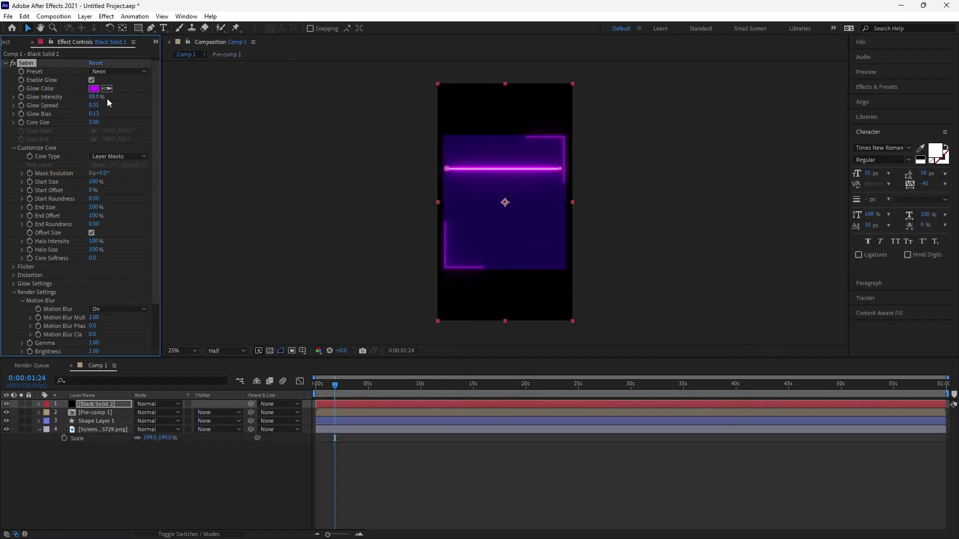
- Set Saber's Core Size to 0.80 and add a Mask Evolution keyframe at the start of the timeline
click(94, 123)
text(0)
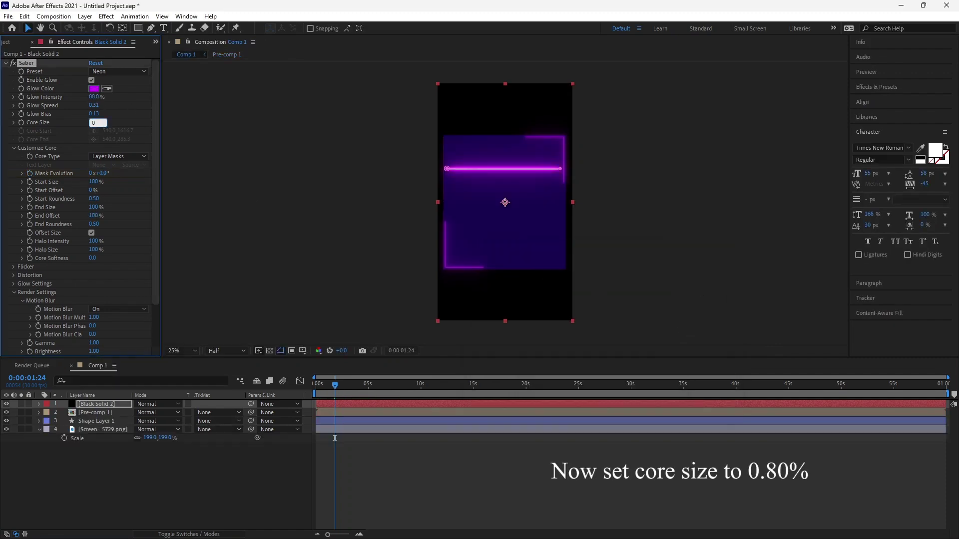
text(.80)
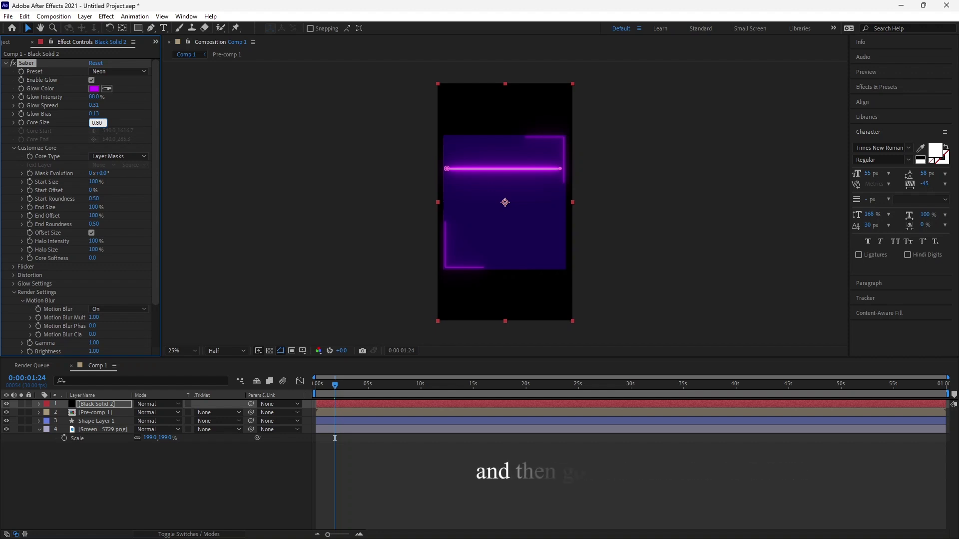
key(Return)
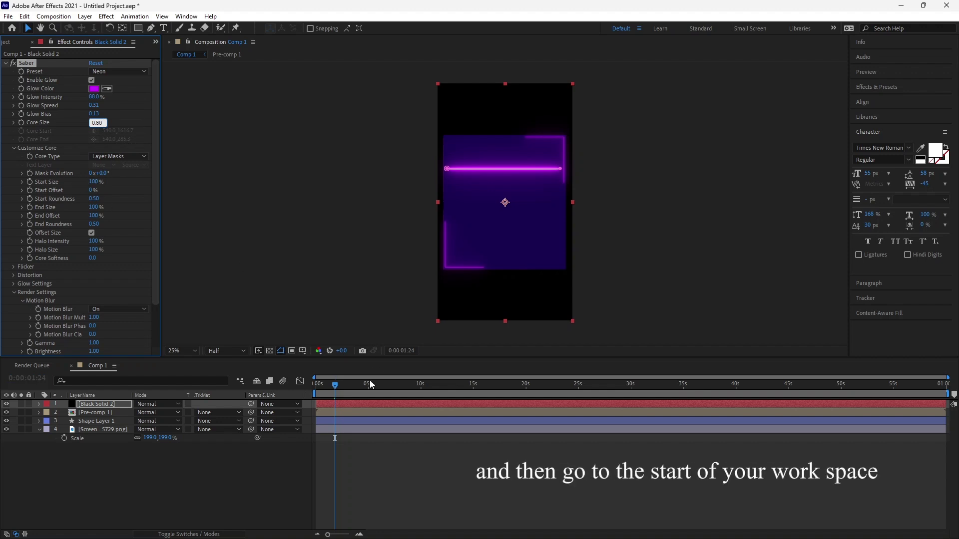
key(Home)
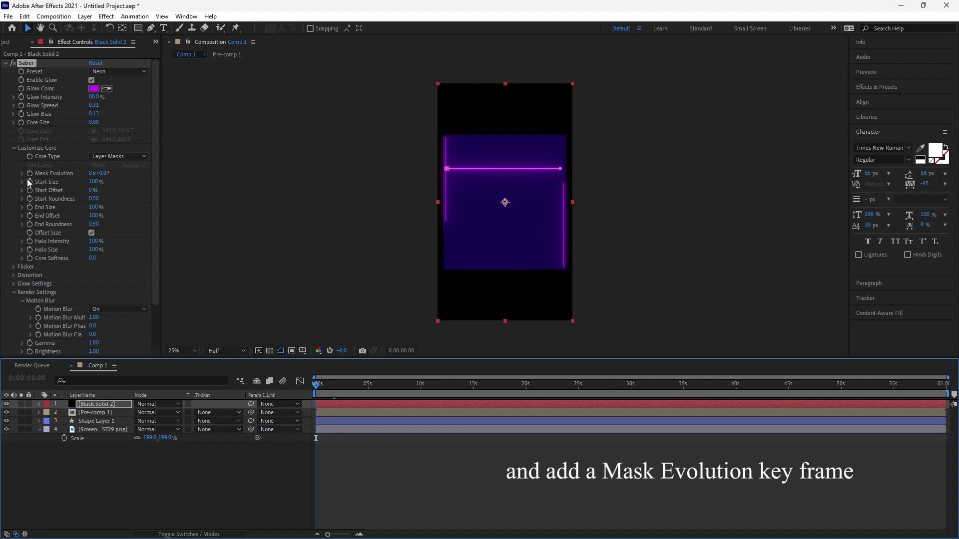
click(29, 173)
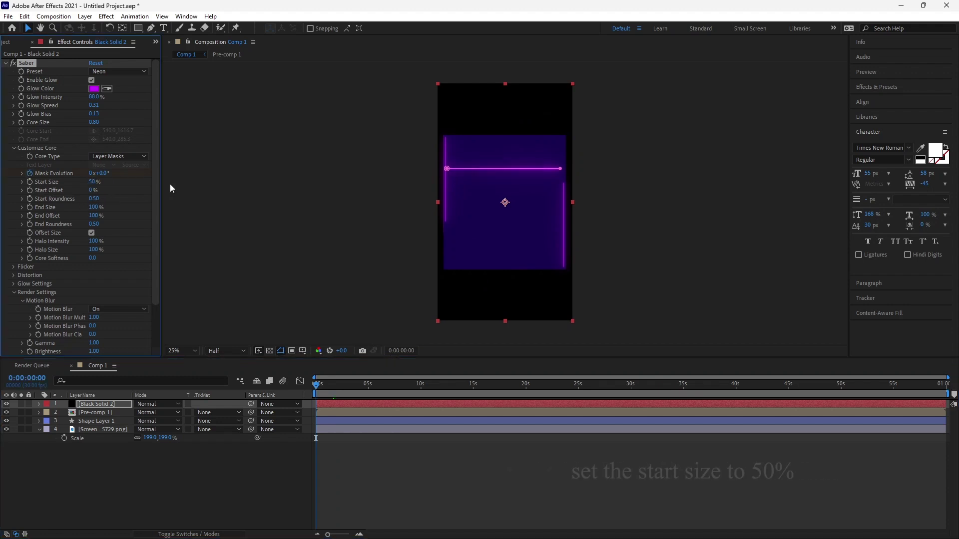
- Set Saber's Start Size and End Size to 50% and its End Offset to 90%
click(94, 206)
text(50)
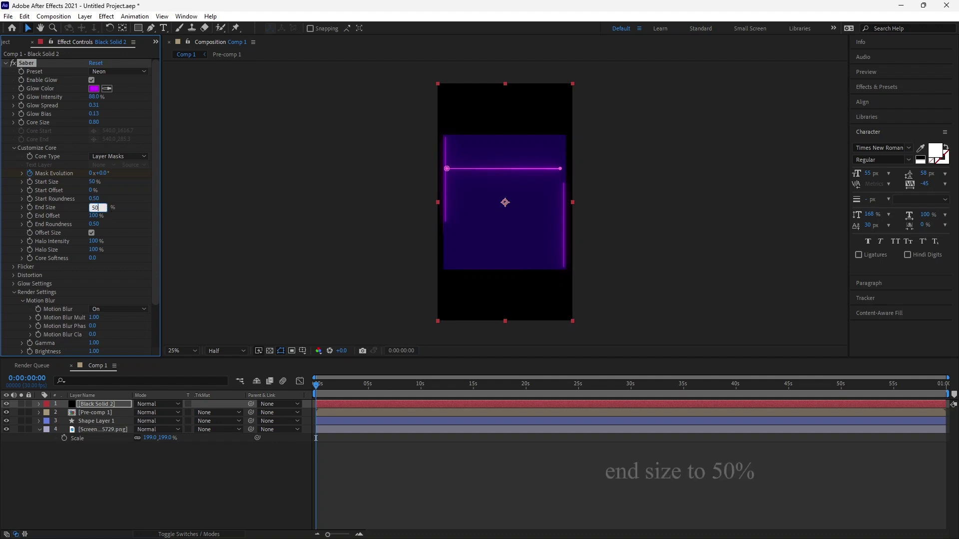
key(Tab)
text(90)
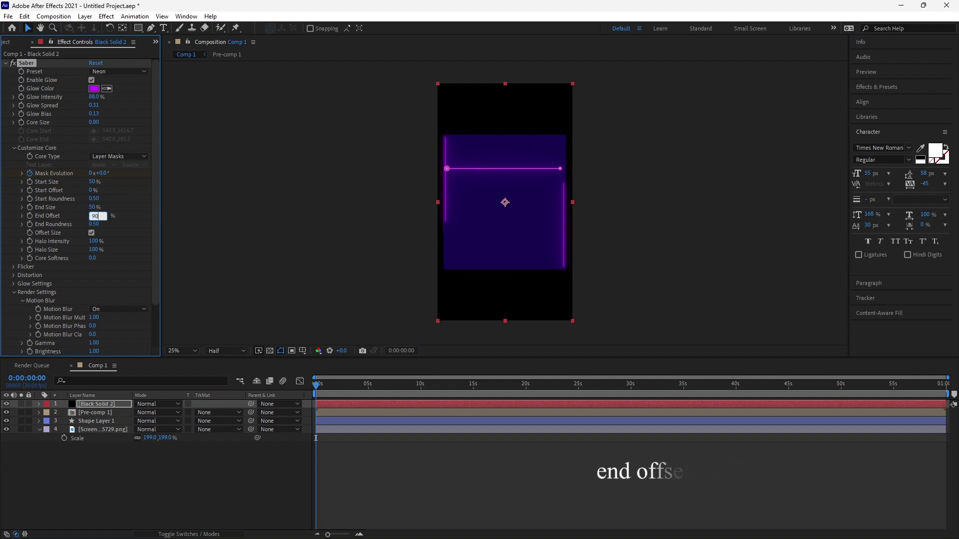
- Set Saber's End Roundness to 0.80 and Core Softness to 1.0
click(96, 224)
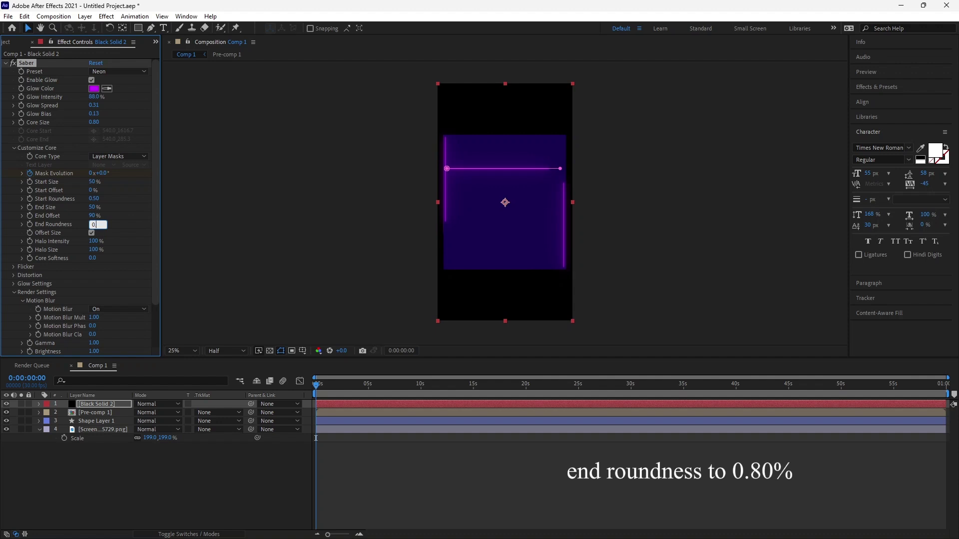
click(92, 258)
text(1)
click(299, 290)
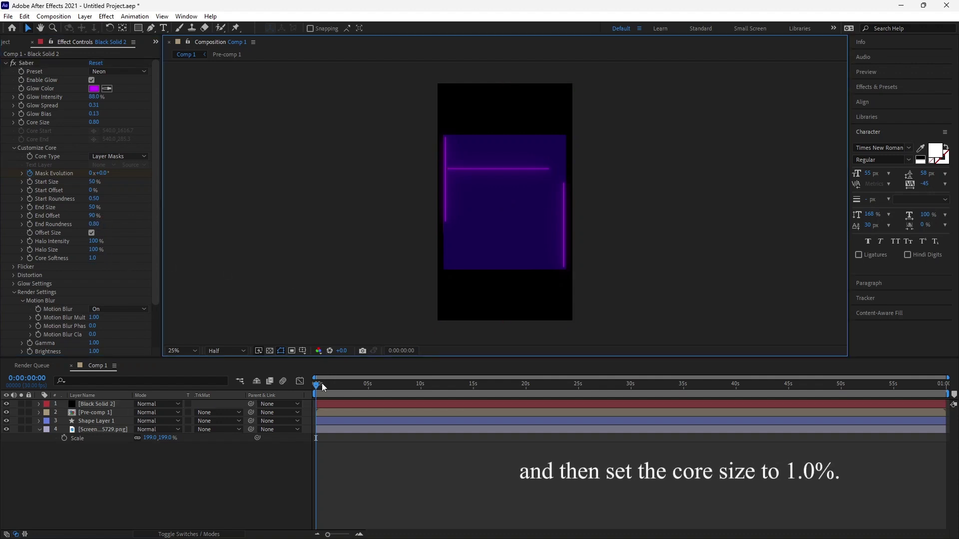
- Set Mask Evolution to 10 revolutions at the end of the timeline
drag(318, 386, 338, 391)
key(End)
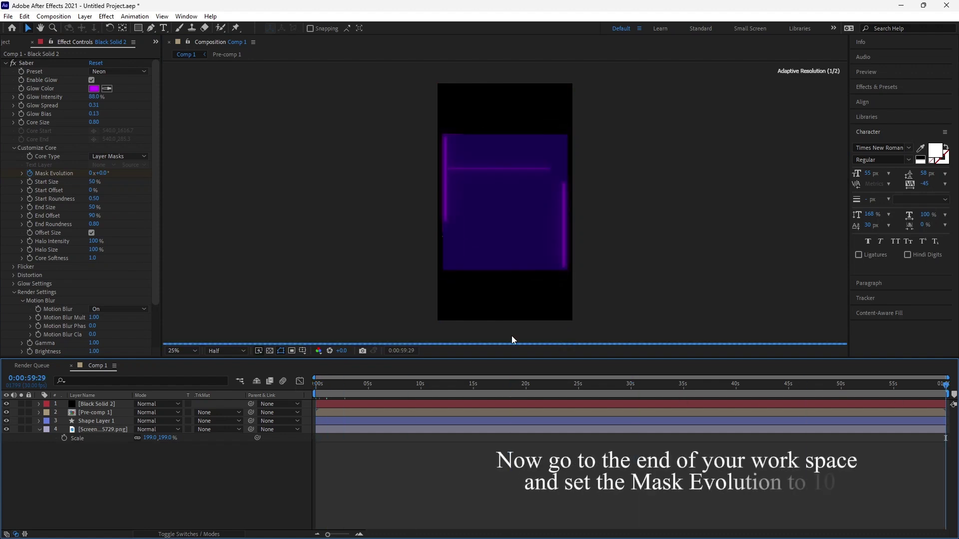
click(91, 173)
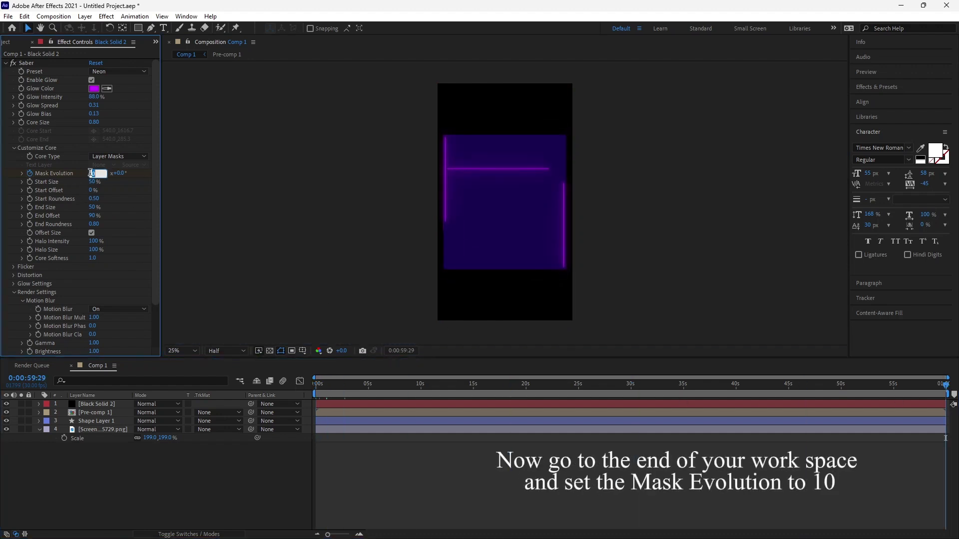
key(Return)
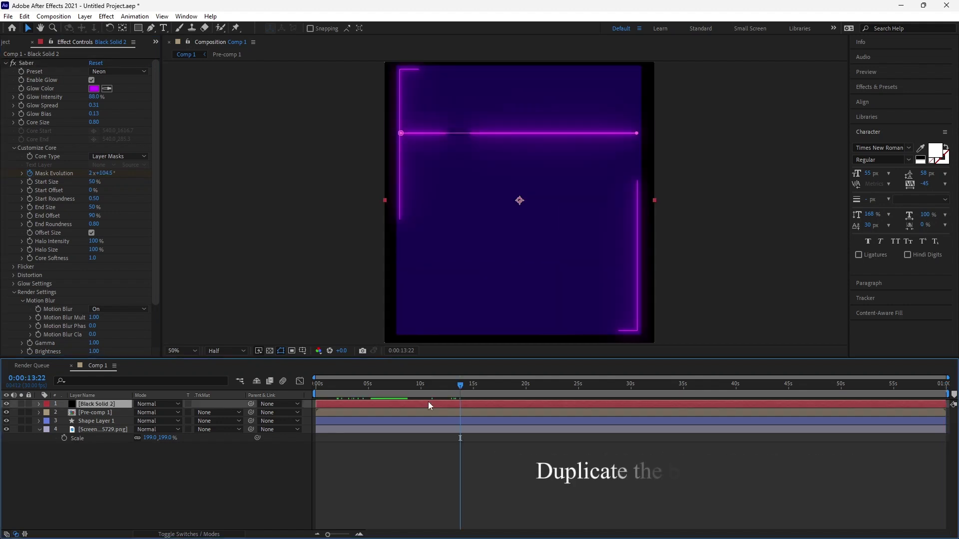
- Duplicate the divider line's black solid layer and place the layout screenshot directly beneath the top copy
key(ctrl+d)
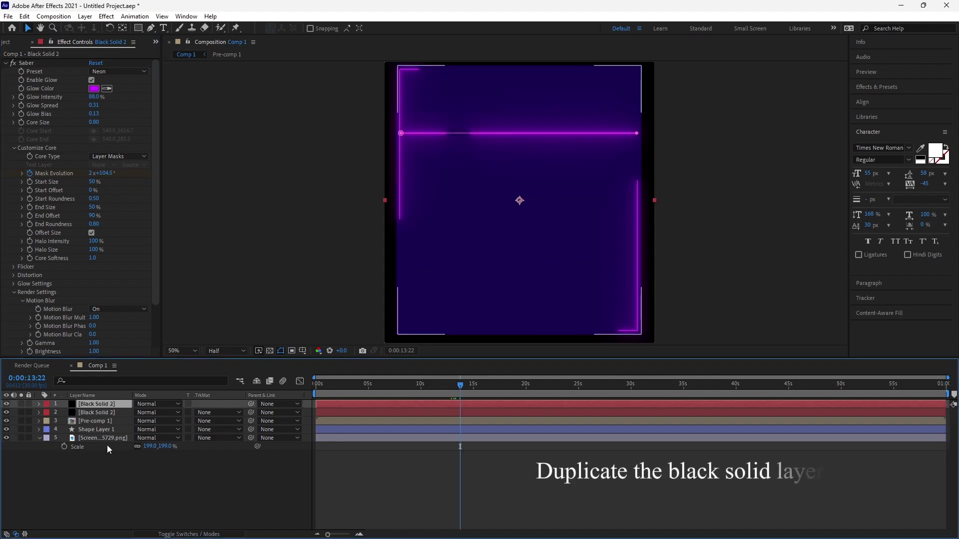
drag(88, 437, 89, 409)
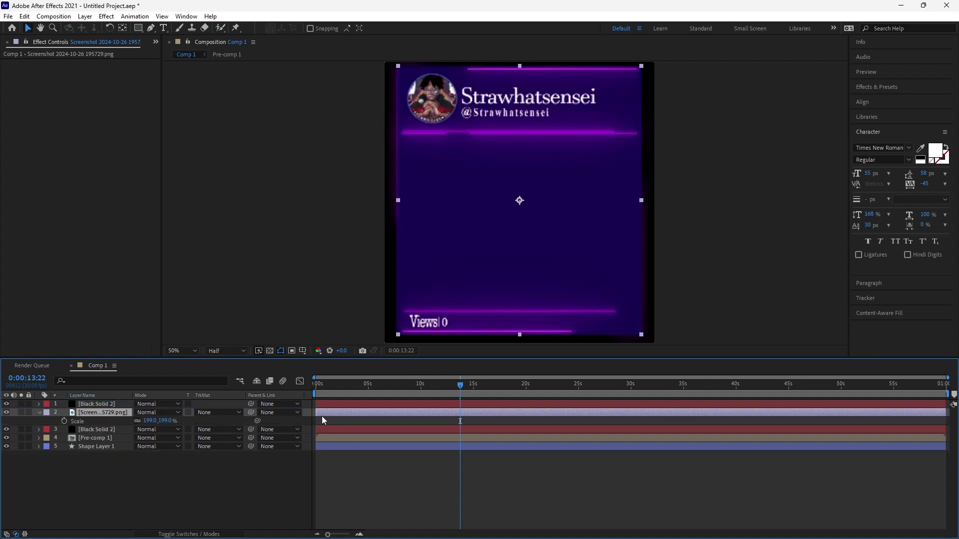
- Position the top divider copy at 540, 1663 over the reference's lower line, and return the layout screenshot to the bottom of the layer stack
click(332, 404)
key(p)
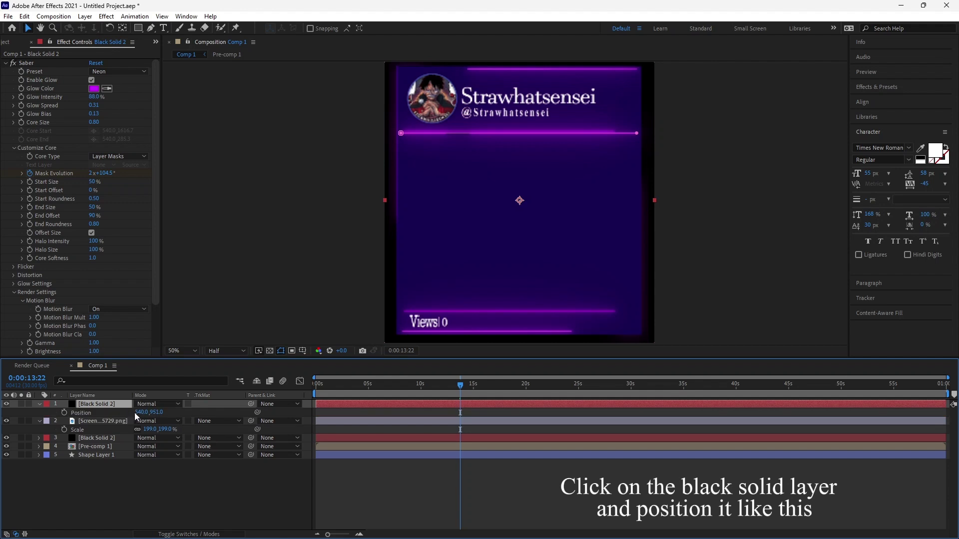
drag(152, 417, 498, 426)
drag(105, 422, 116, 459)
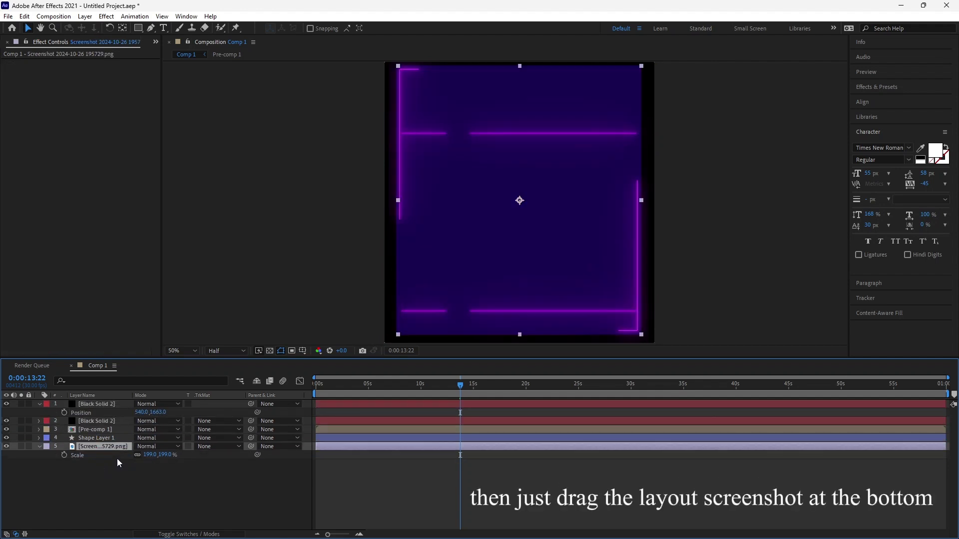
click(361, 388)
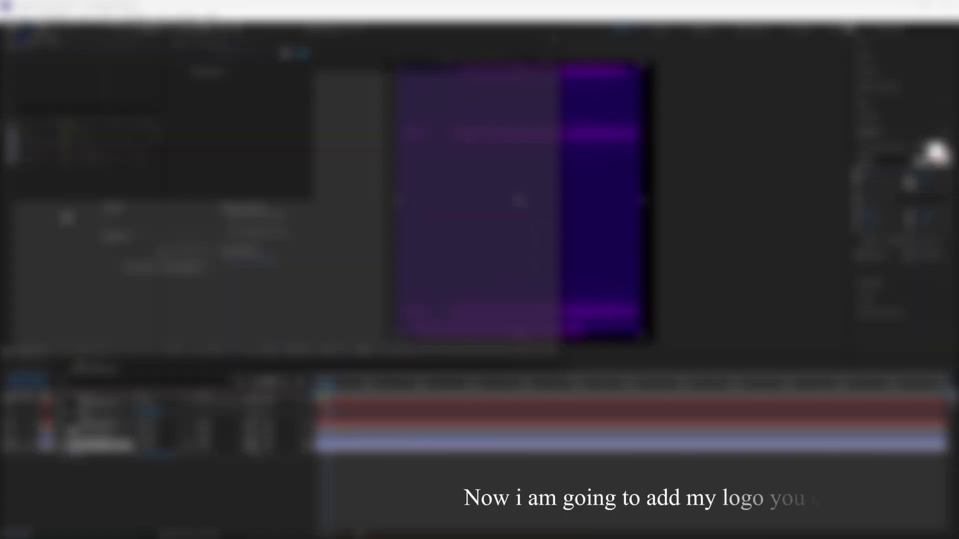
click(46, 239)
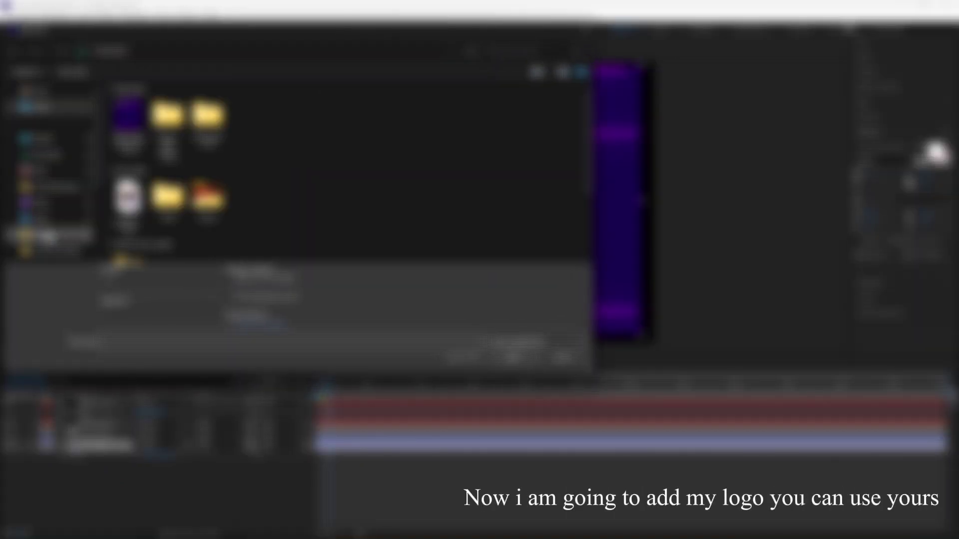
double_click(268, 205)
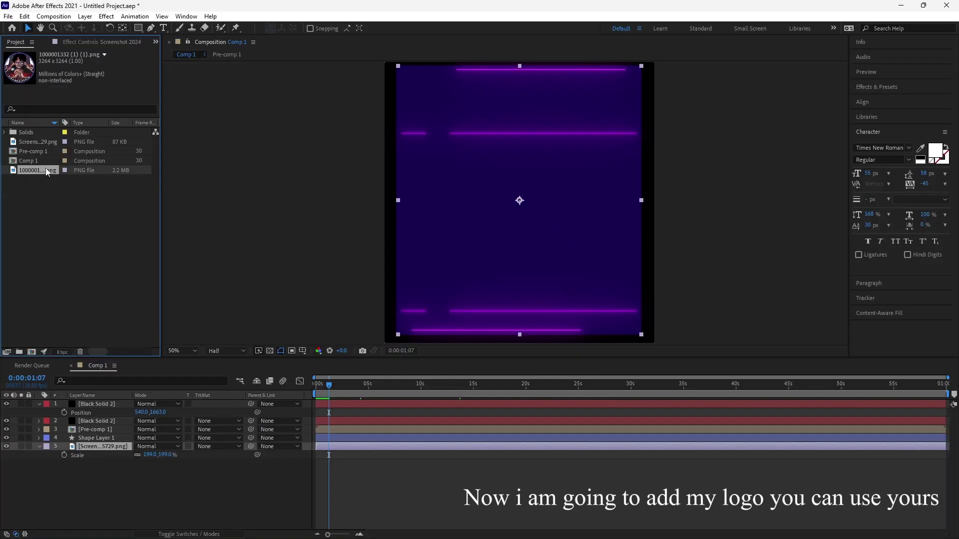
drag(153, 347, 250, 403)
- Pre-compose the two Black Solid 2 divider layers as Pre-comp 2, moving all attributes into the new composition
click(244, 413)
ctrl+click(194, 430)
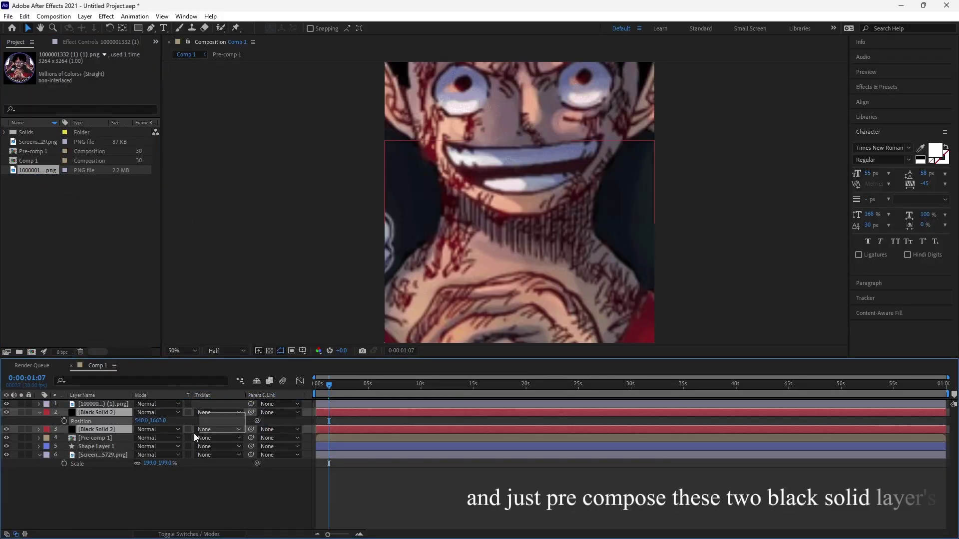
right_click(121, 429)
click(158, 376)
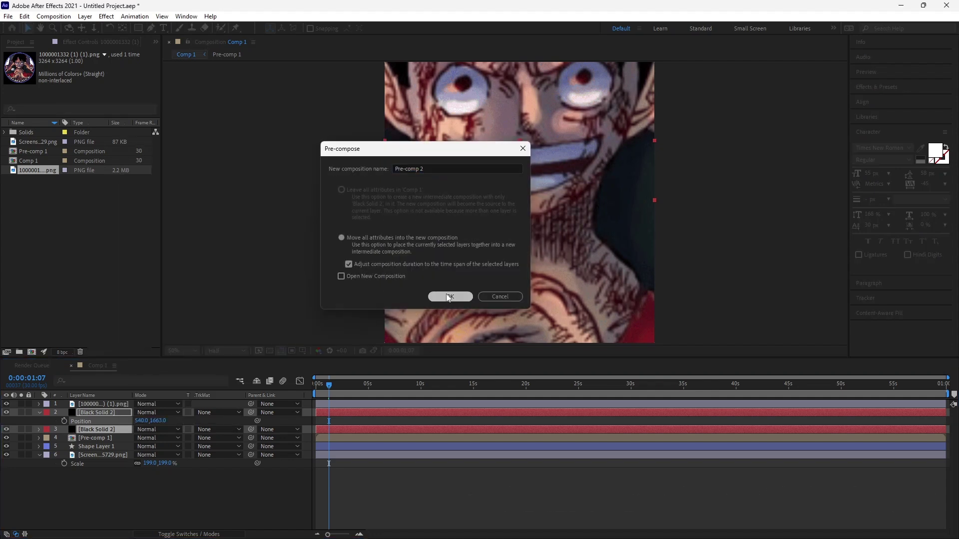
click(447, 295)
- Scale the logo layer down to about 6.2% and place it in the layout's upper-left area above the divider line
click(279, 404)
key(s)
drag(150, 413, 124, 412)
scroll(512, 201, down, 1)
click(511, 202)
drag(613, 99, 537, 174)
drag(512, 202, 477, 151)
scroll(478, 154, up, 2)
drag(547, 102, 494, 153)
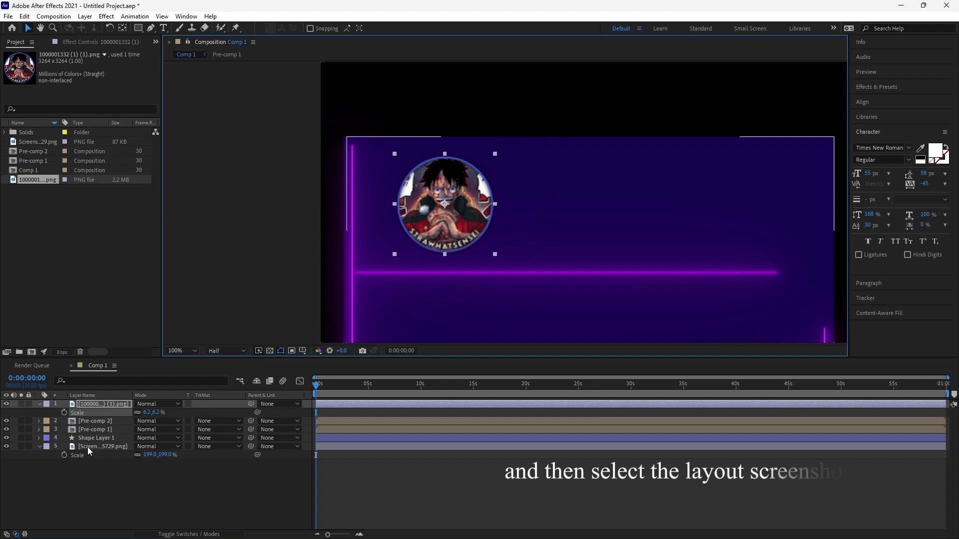
- Place the layout screenshot directly beneath the logo layer, then match the logo to the reference's profile picture at 6.5% scale
drag(88, 448, 89, 417)
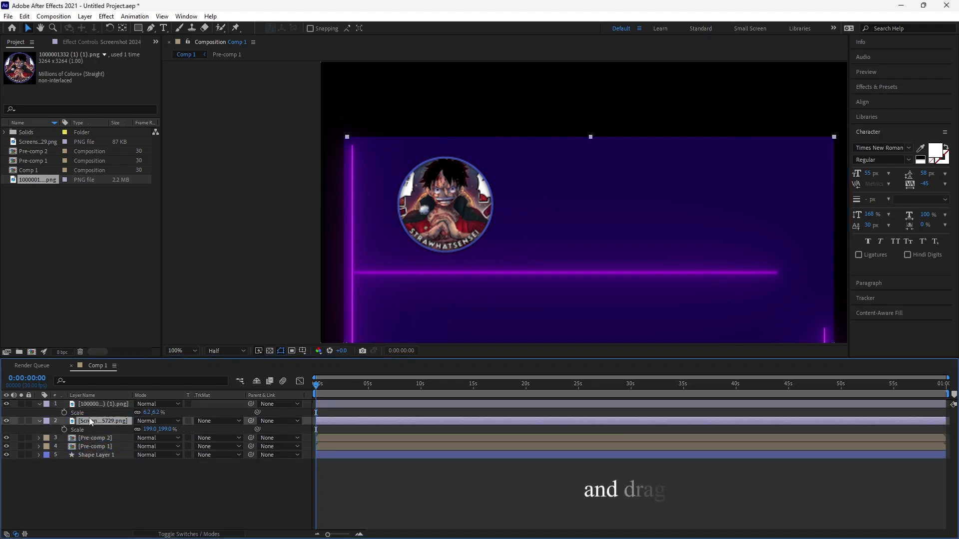
drag(428, 223, 401, 220)
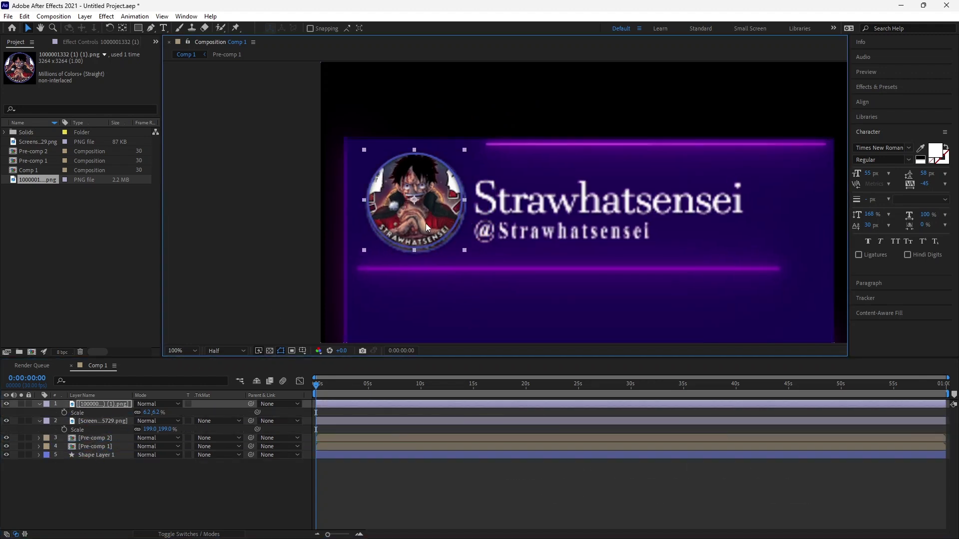
drag(417, 178, 414, 179)
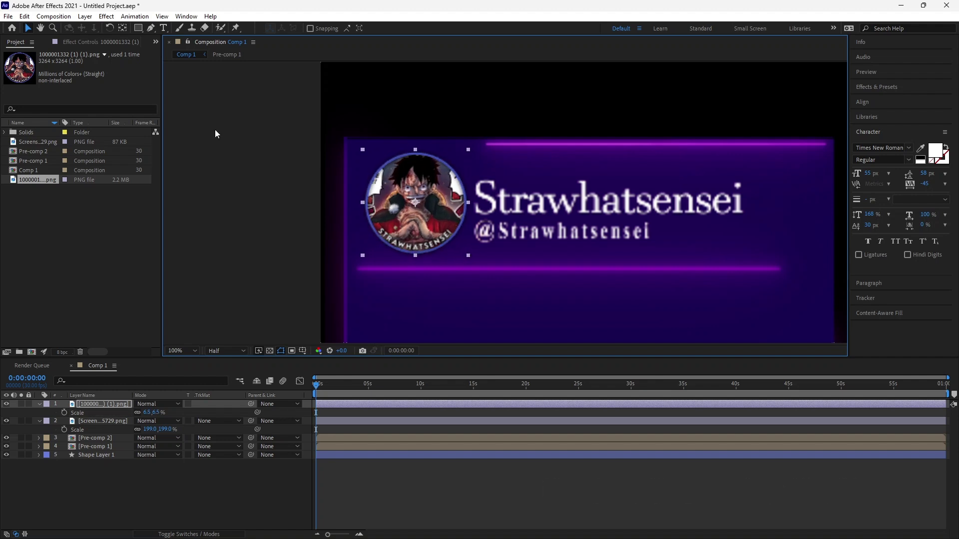
- Add a text layer with the channel name and fit its size and position over the reference's large name
key(ctrl+t)
click(479, 191)
text(Strawhatsensei)
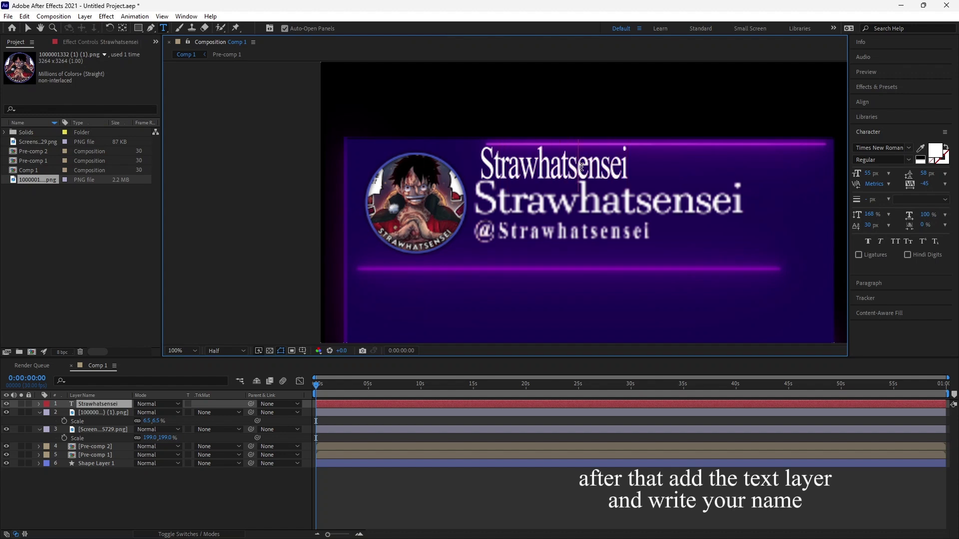
key(Escape)
key(v)
drag(738, 175, 743, 211)
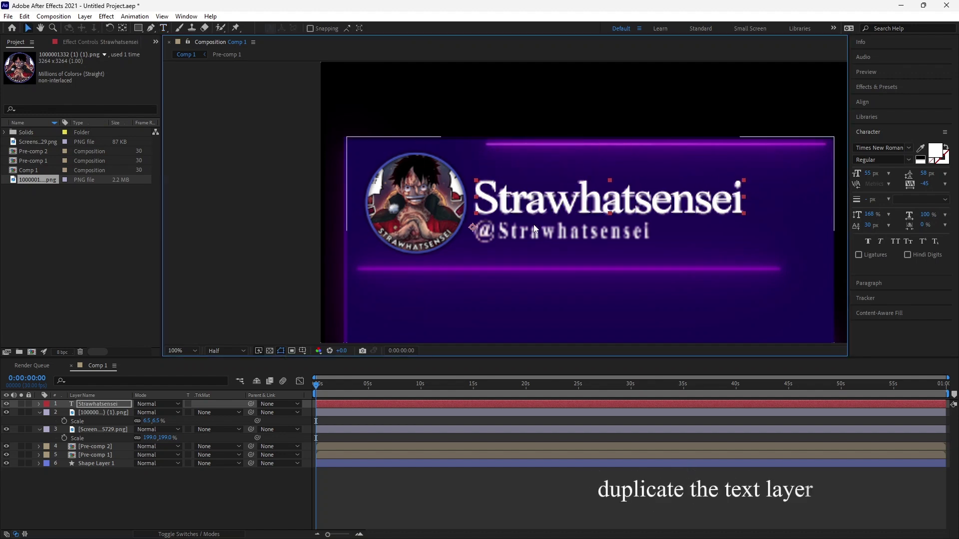
- Duplicate the channel name text, move the copy just below the original, and add an @ sign in front of it
key(ctrl+d)
drag(534, 229, 536, 270)
double_click(550, 238)
click(485, 238)
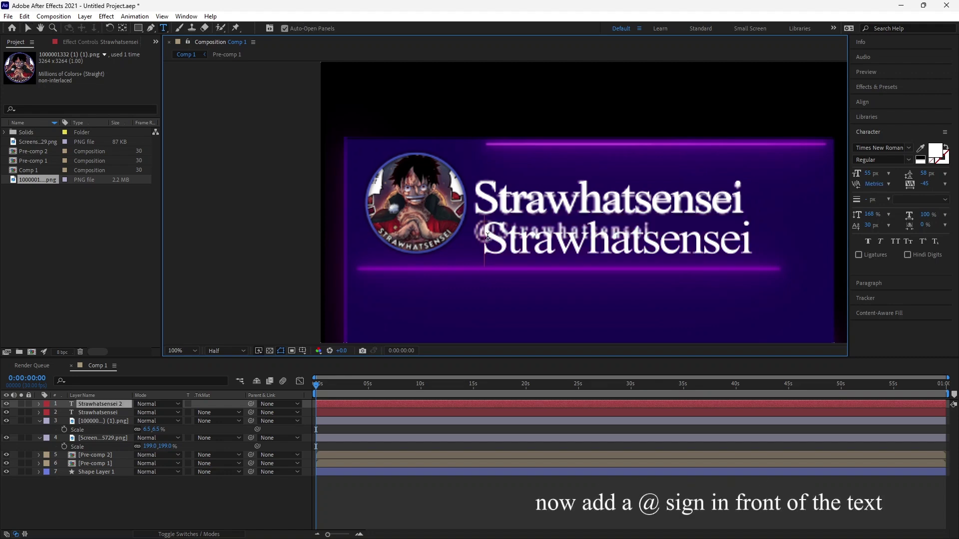
text(@)
- Change the @ handle text's font to Javanese Text and fit it over the reference's handle line
key(ctrl+a)
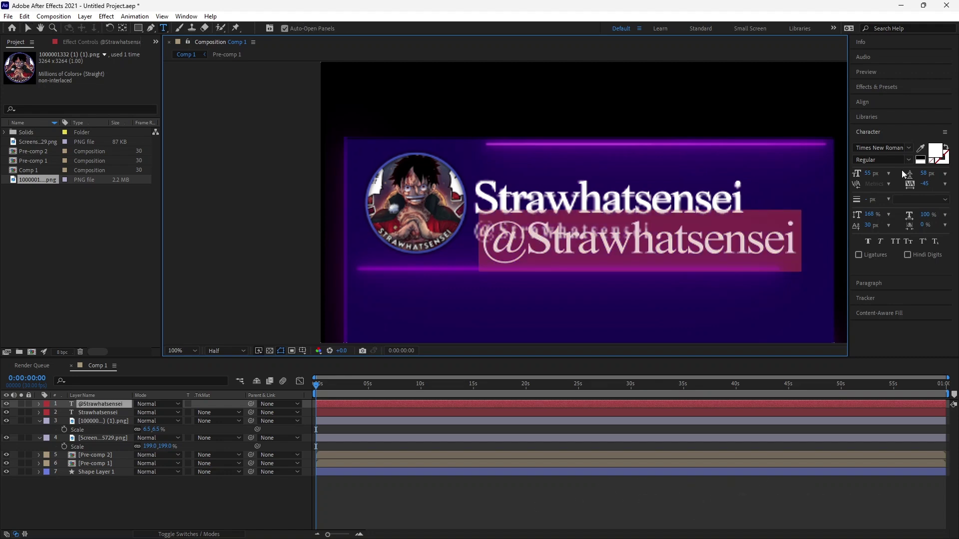
click(882, 148)
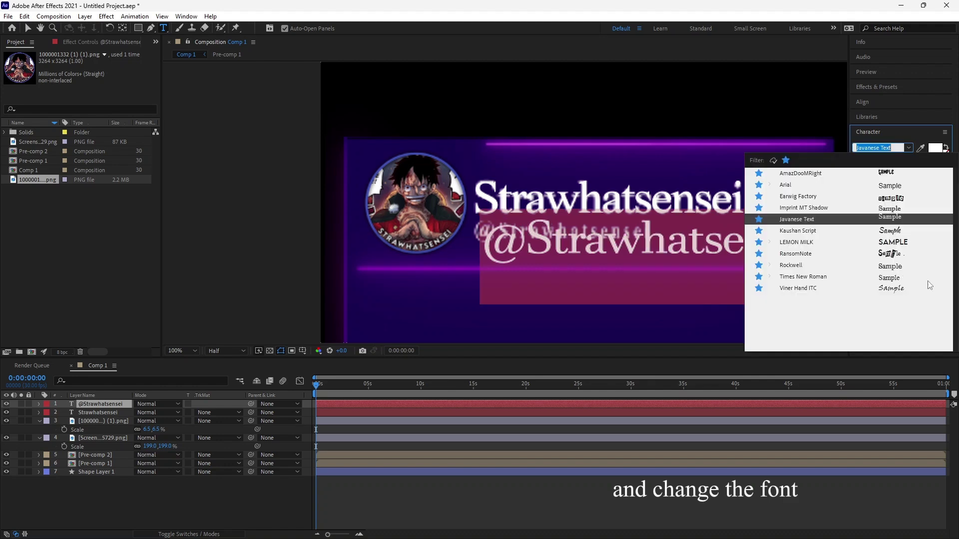
click(894, 230)
click(908, 148)
drag(463, 245, 667, 241)
click(796, 218)
click(464, 245)
click(28, 28)
drag(572, 253, 647, 230)
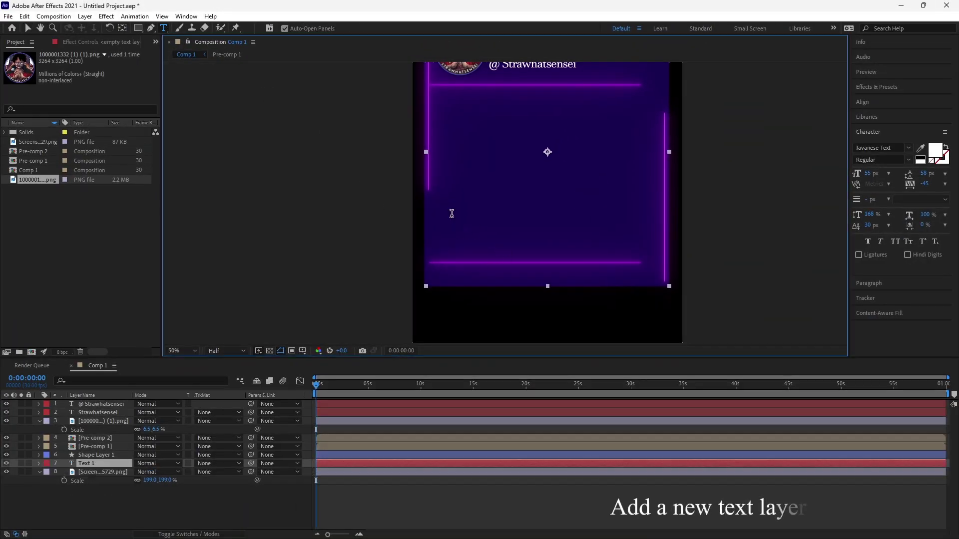
- Add a text layer reading "Views" and place it just below the left end of the lower divider line
click(449, 221)
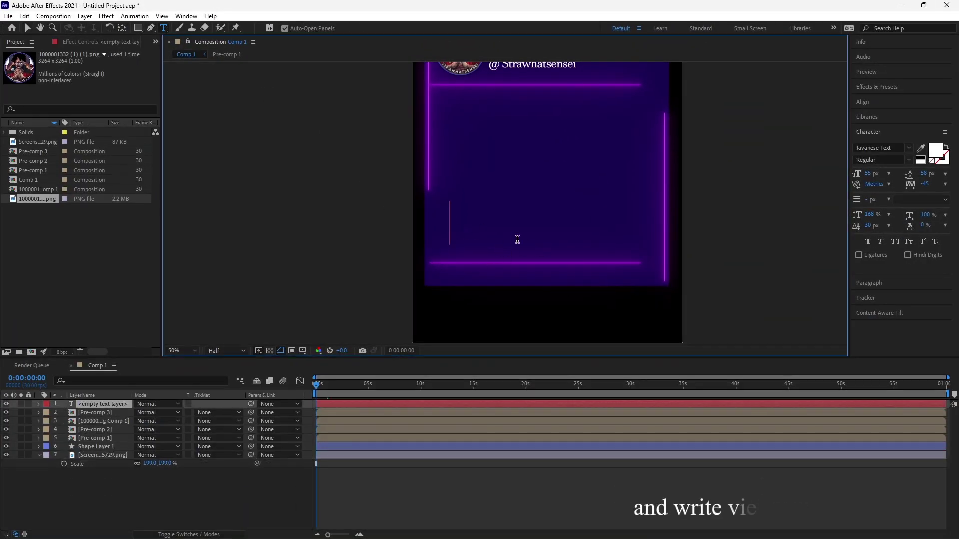
text(Views)
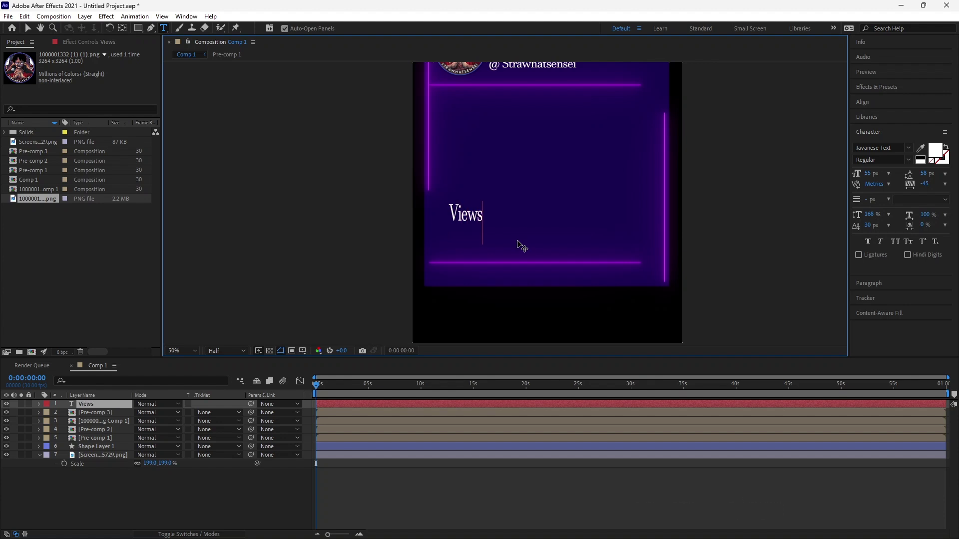
key(Escape)
key(v)
drag(450, 224, 426, 285)
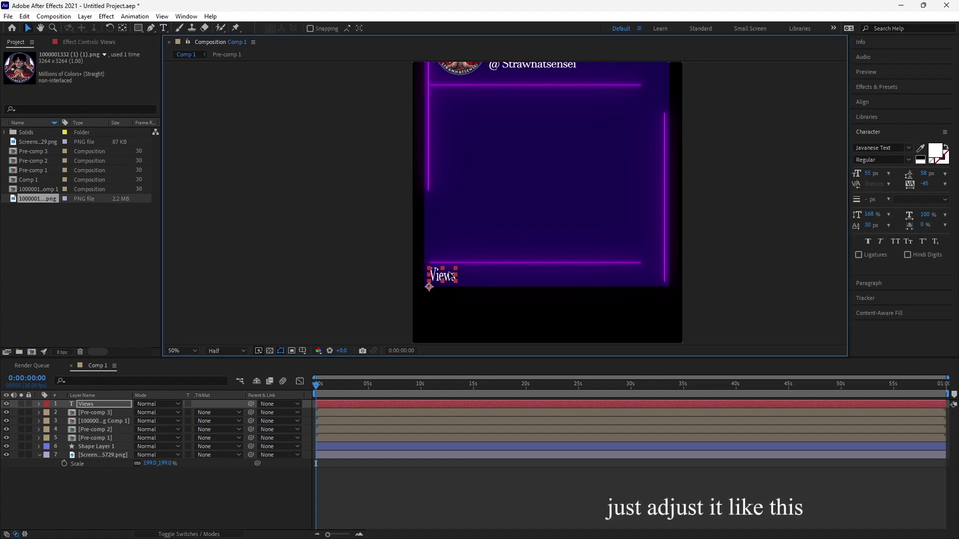
click(426, 284)
- Duplicate the Views text layer, replace its text with a vertical bar "|", and place it just to the right of Views
click(429, 403)
key(ctrl+alt+shift+t)
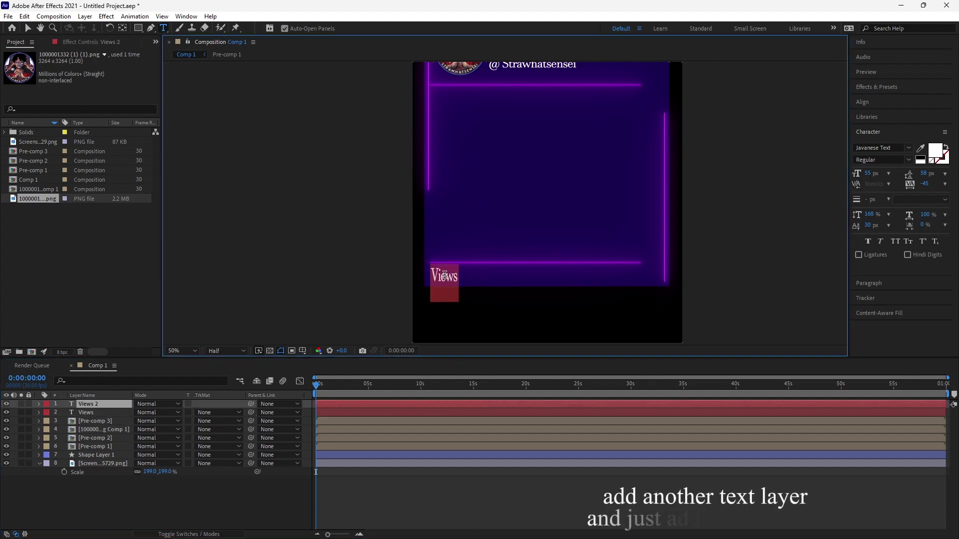
scroll(600, 260, up, 2)
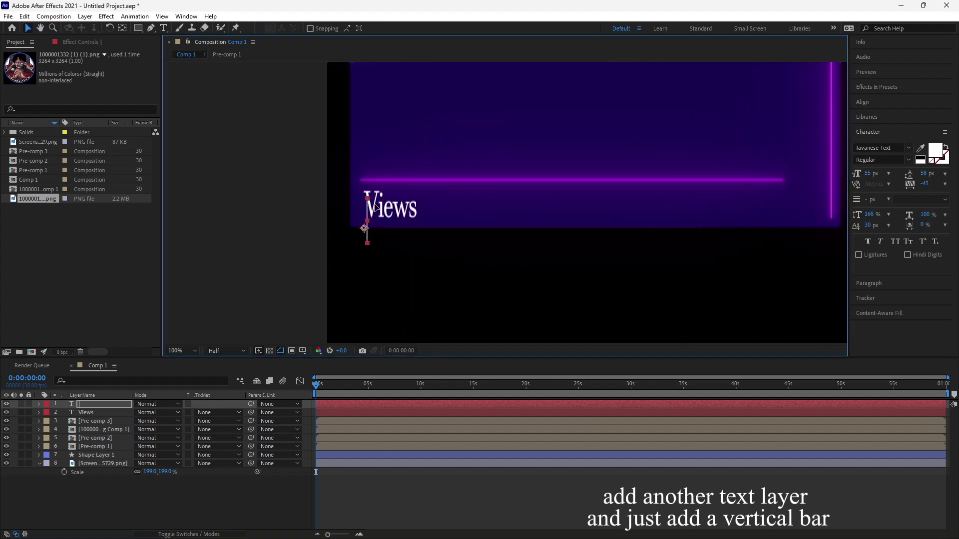
drag(376, 205, 428, 195)
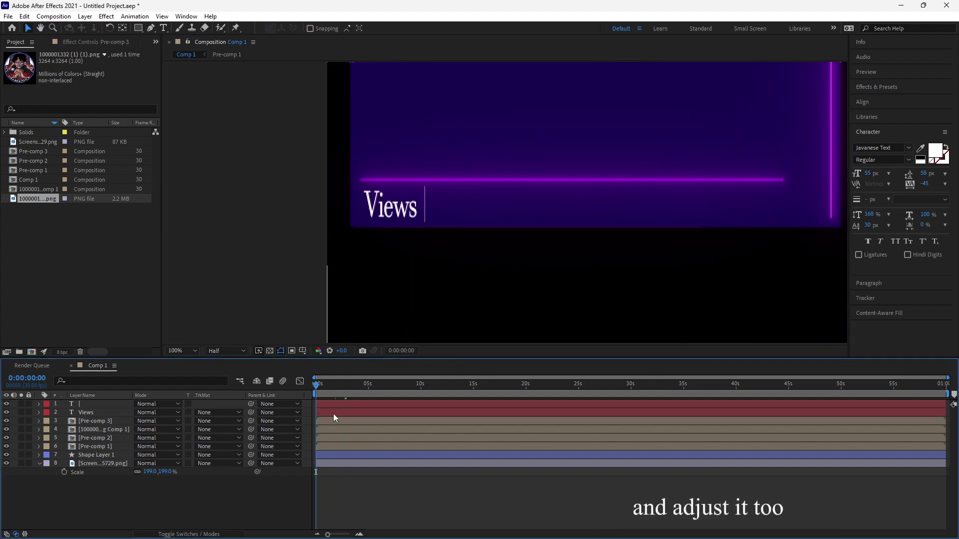
- Add a text layer reading "0" above the lower divider line and apply the Slider Control effect to it
key(ctrl+alt+shift+t)
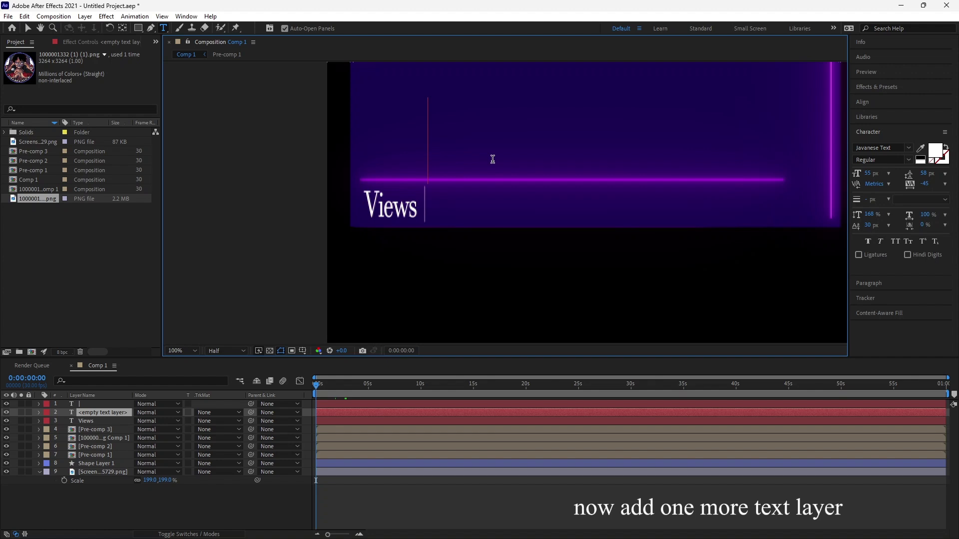
text(0)
click(28, 30)
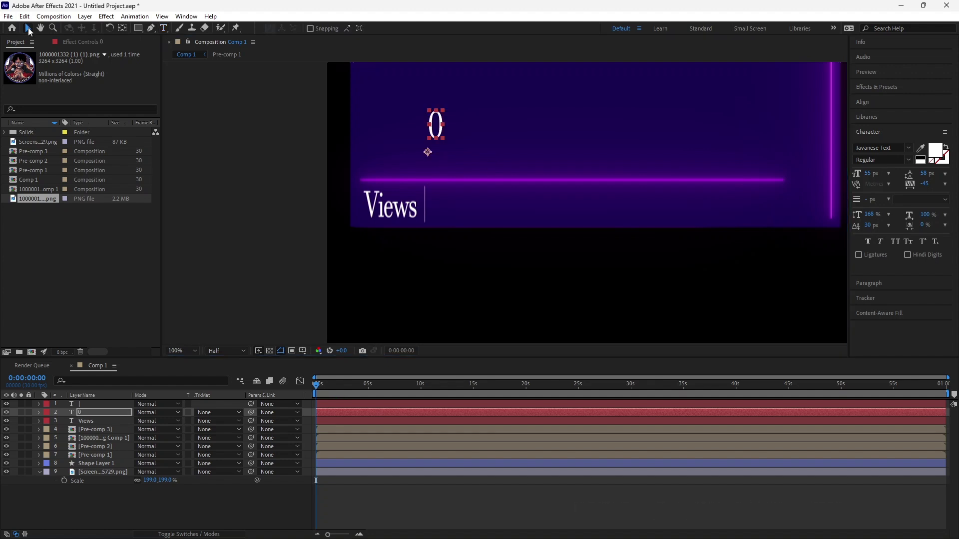
key(ctrl+space)
text(slider)
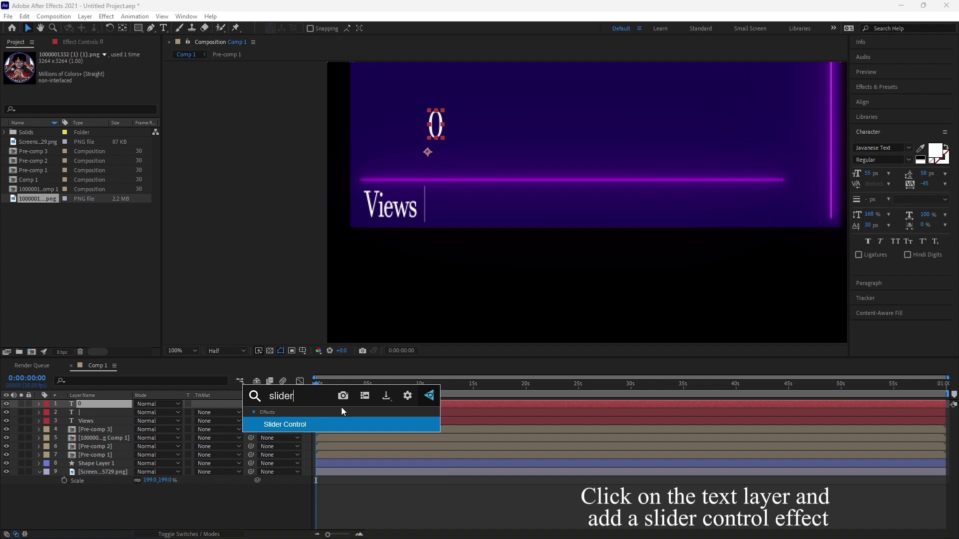
key(Return)
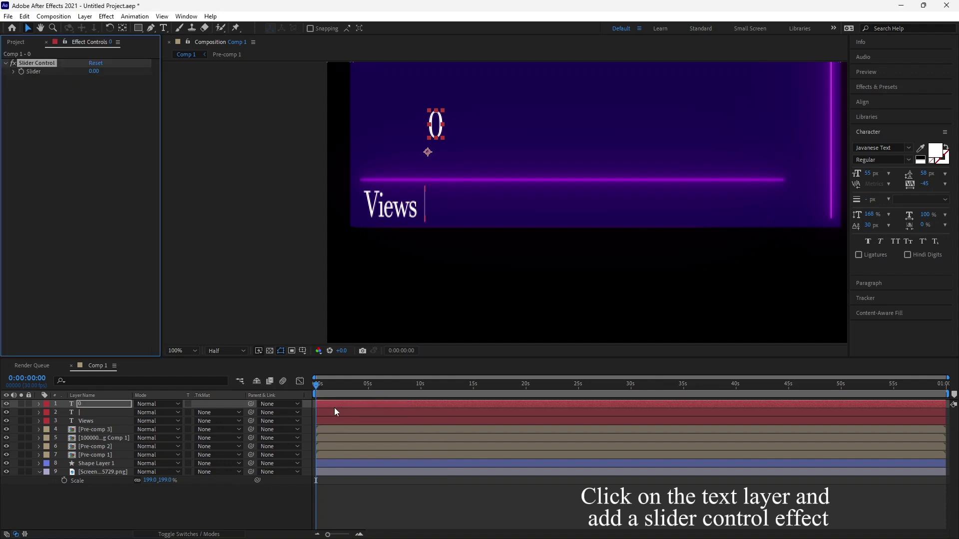
- Link the 0 text layer's Source Text to the Slider property of its Slider Control, and set the Slider to 0
click(40, 404)
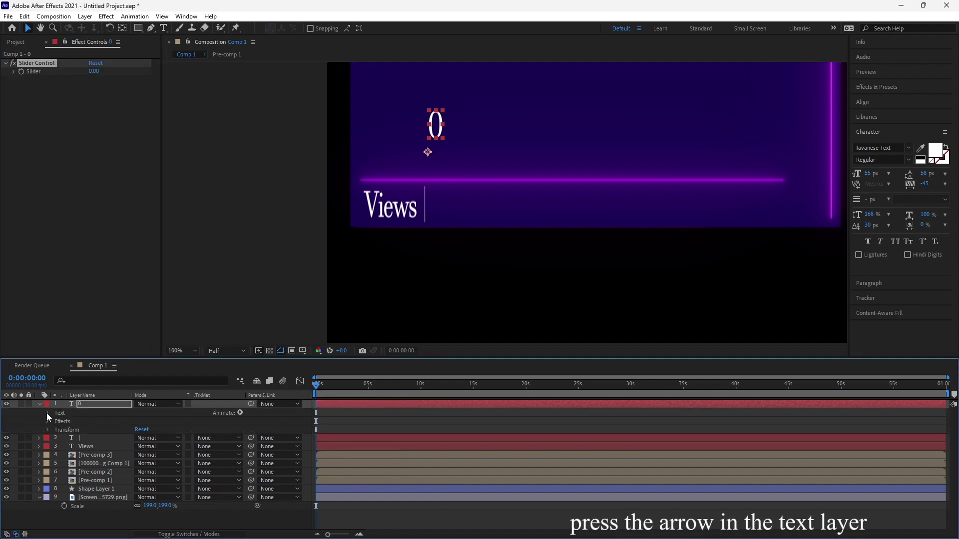
click(46, 413)
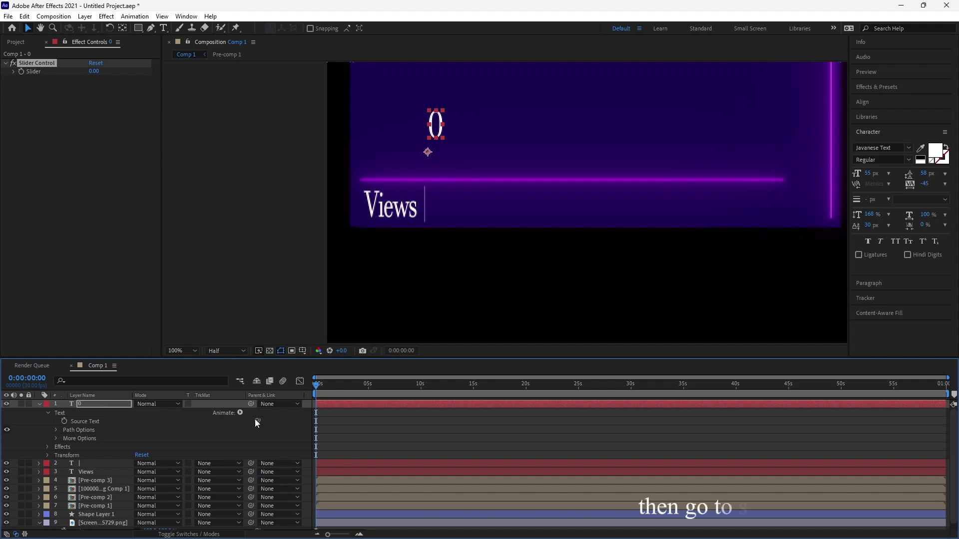
drag(257, 419, 86, 115)
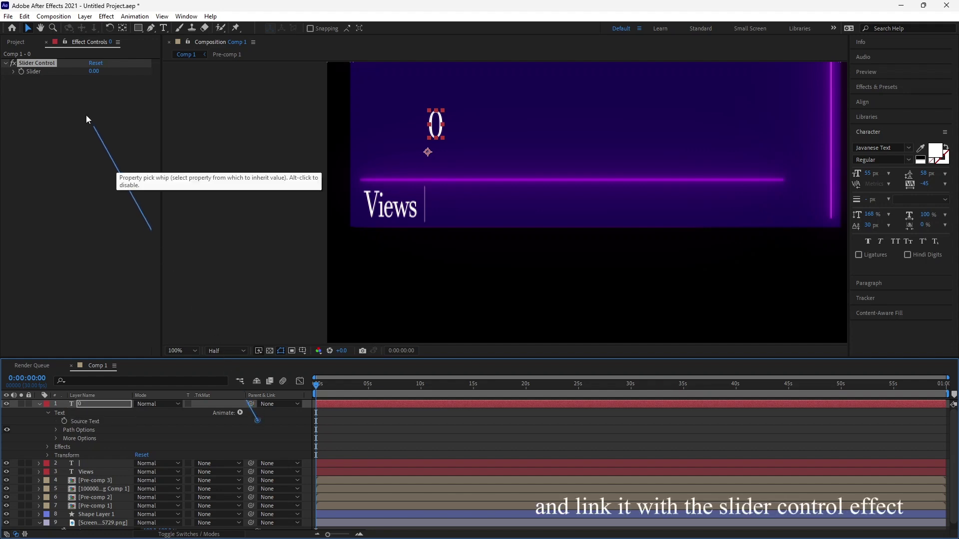
drag(38, 72, 103, 63)
text(0)
key(Return)
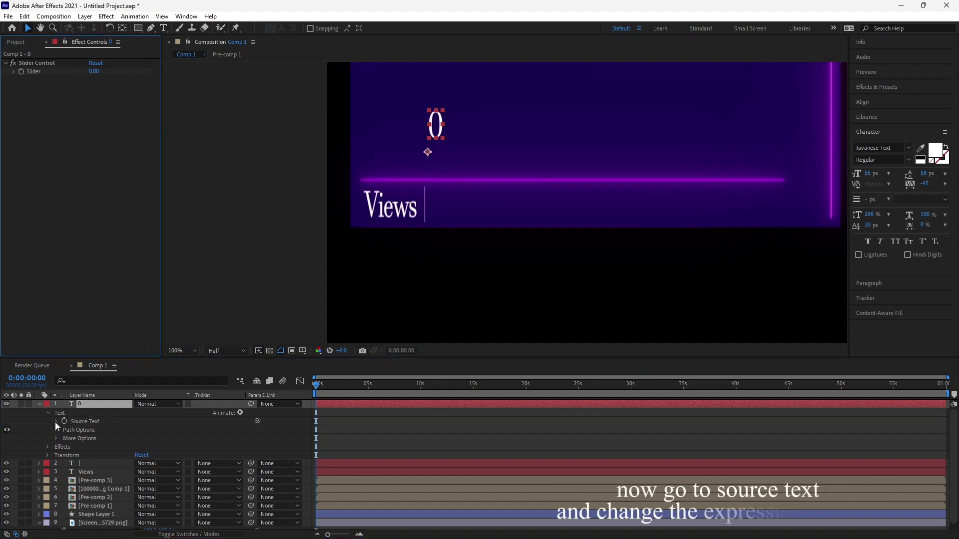
- Append .value.toFixed(0) to the 0 text layer's Source Text expression
click(55, 422)
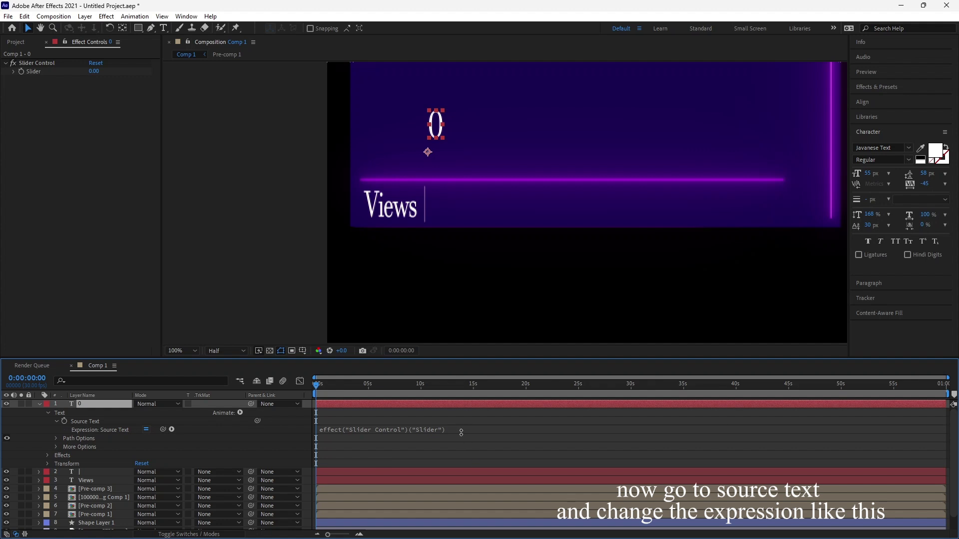
click(444, 430)
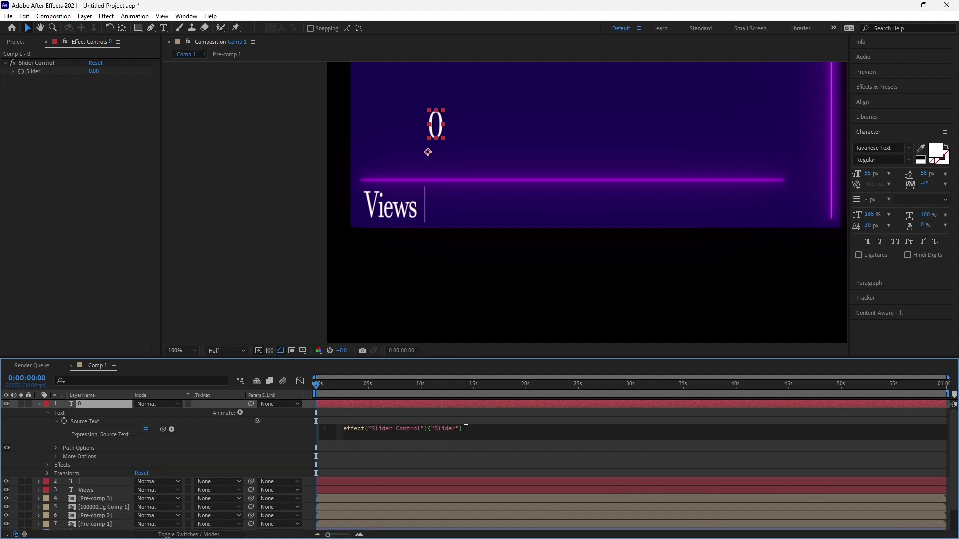
text(.value.tof)
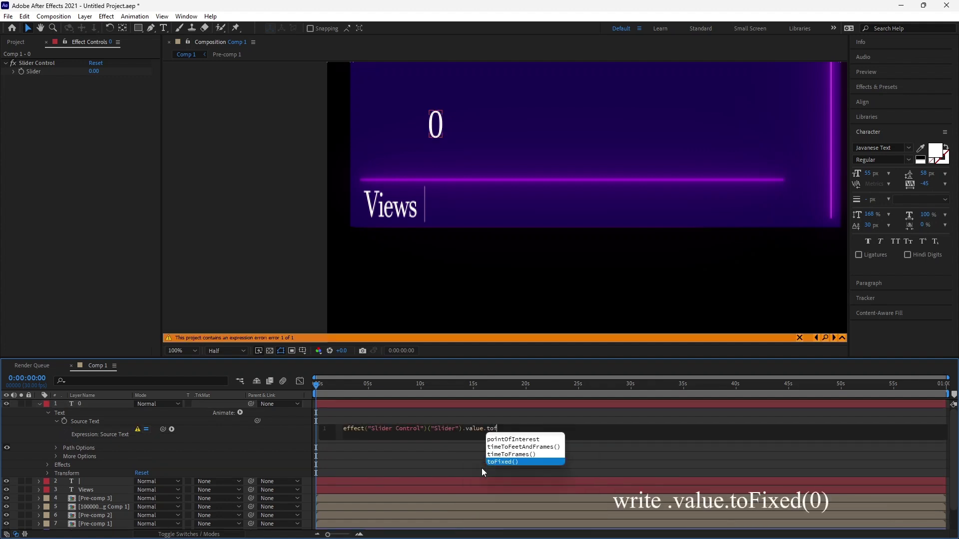
key(Return)
text(0)
click(372, 392)
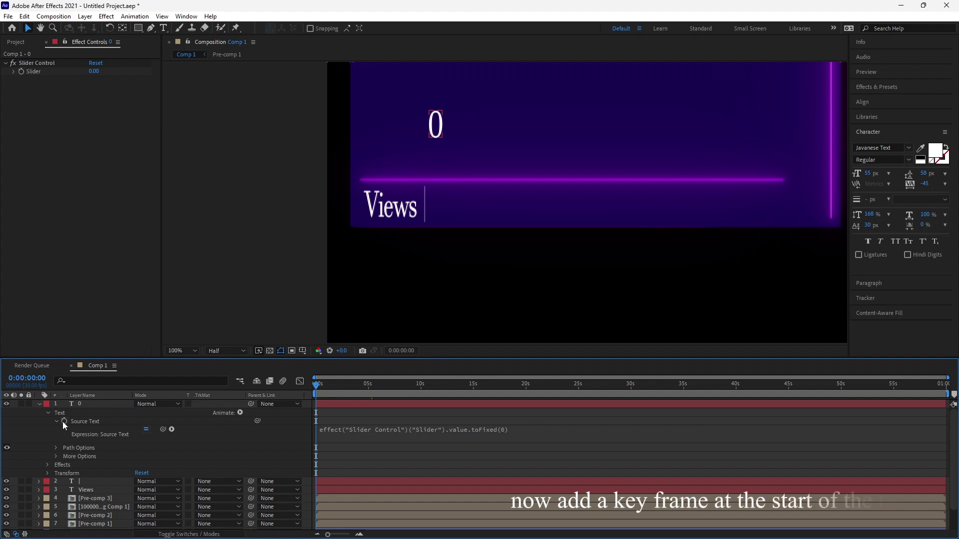
- Keyframe the Slider at the start of the timeline, set it to 156823 at the end, and preview the count
click(21, 72)
key(End)
click(94, 72)
text(1)
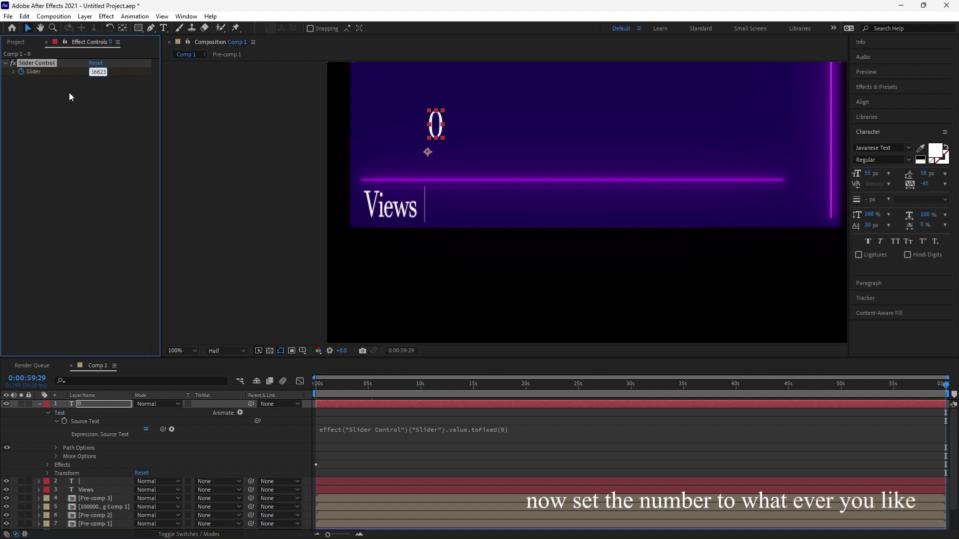
text(56823)
click(135, 393)
key(space)
- Set the views counter's Slider to 15432 at the end of the timeline and preview the count
click(98, 71)
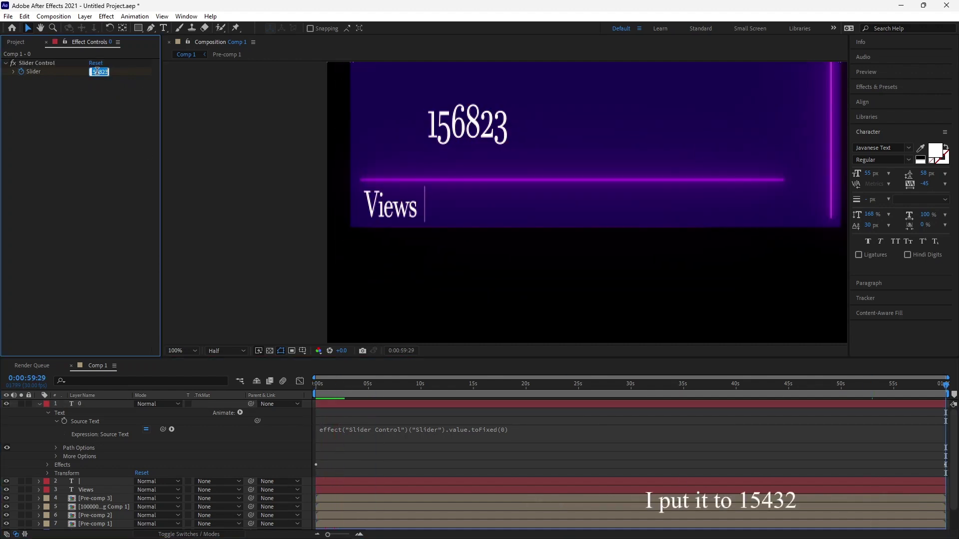
click(250, 394)
key(space)
key(space)
- Set the views counter text to Times New Roman, place it beside the divider after Views, and preview it
double_click(448, 122)
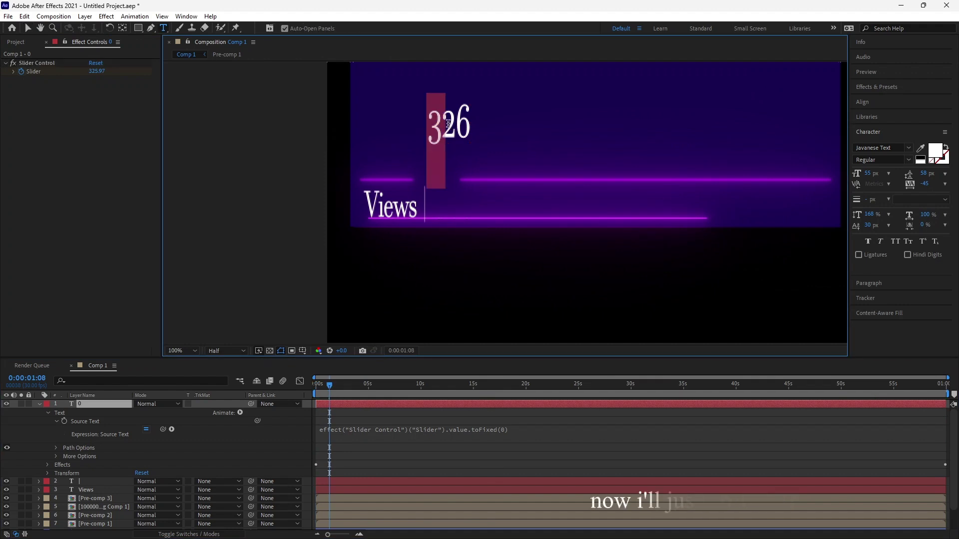
click(908, 148)
key(Escape)
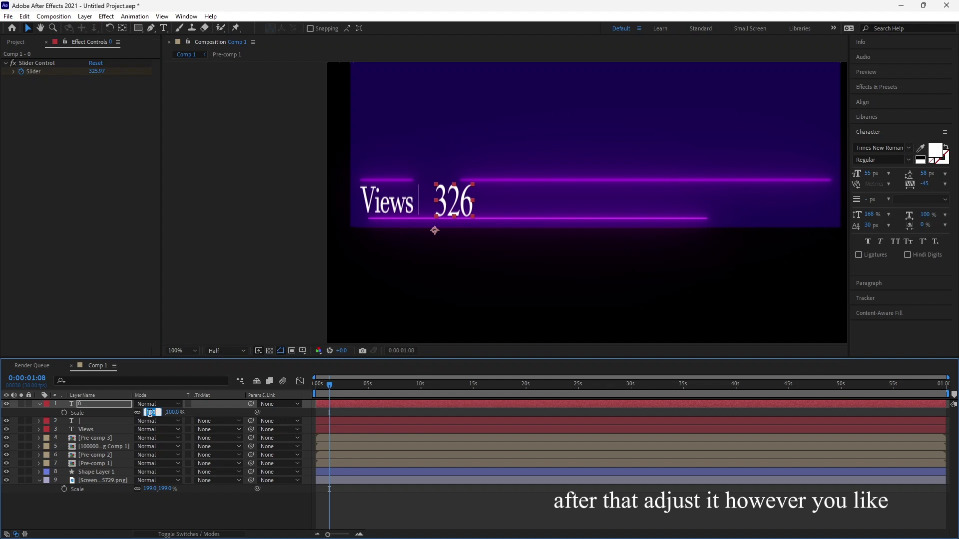
key(space)
key(space)
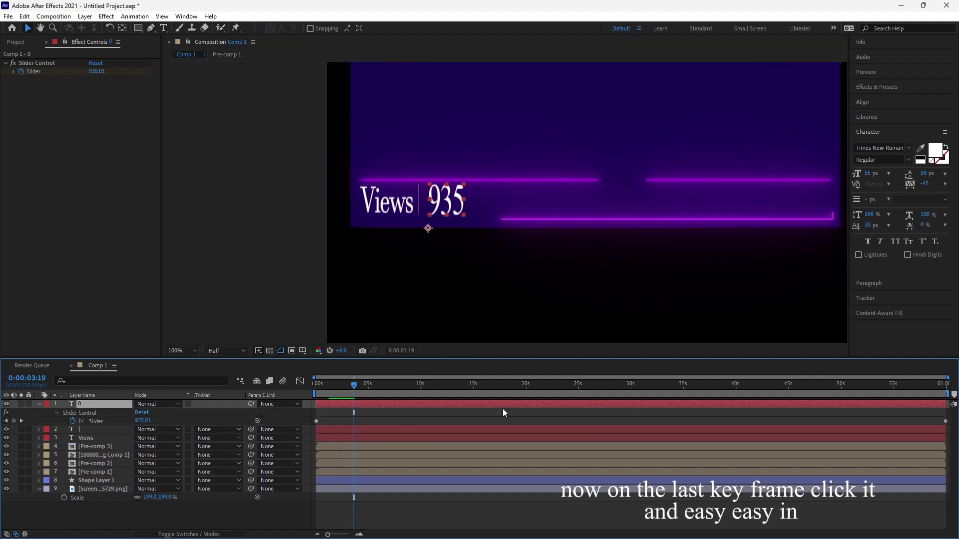
- Apply Easy Ease In to the counter's last Slider keyframe and preview from the start of the timeline
key(u)
right_click(945, 421)
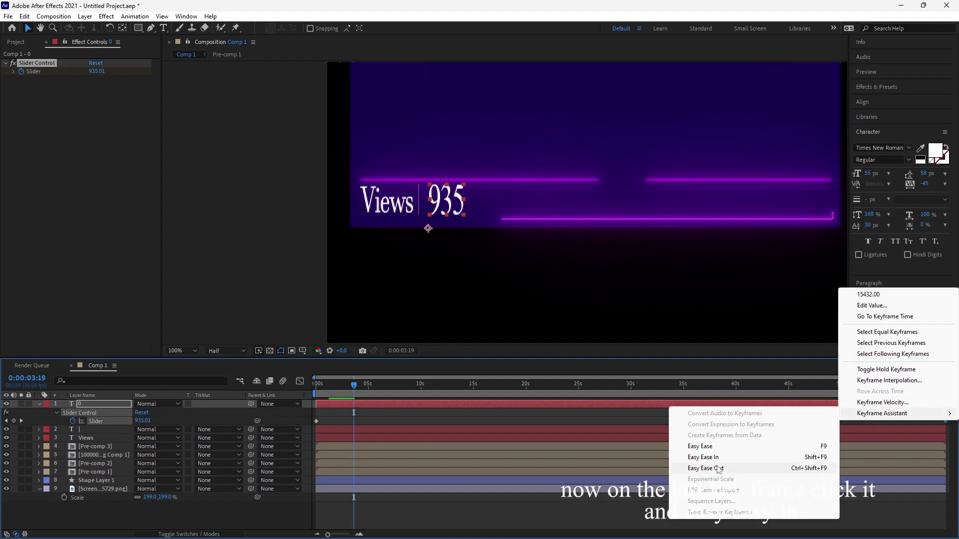
click(723, 458)
key(Home)
key(space)
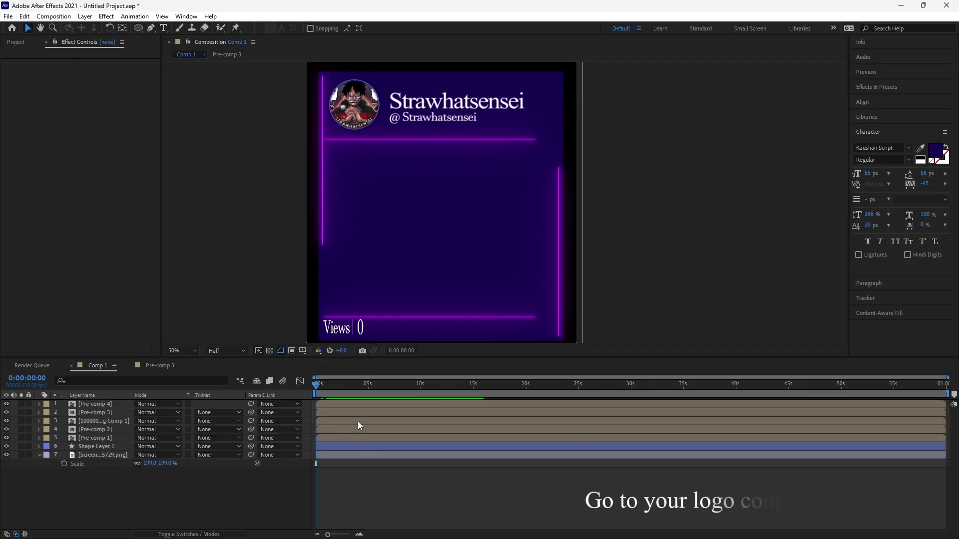
- Open the logo composition, split the logo layer at 5 seconds and delete the part after the split
double_click(356, 420)
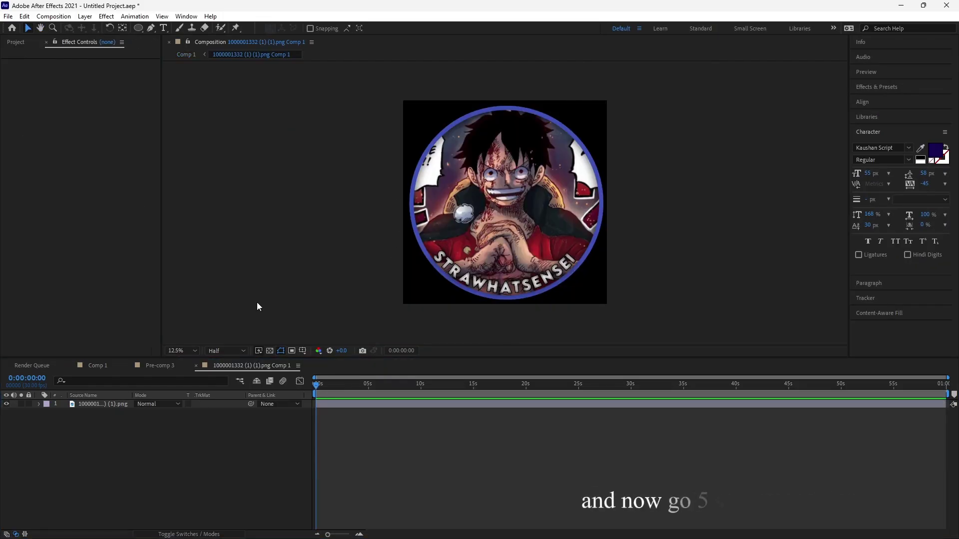
drag(316, 385, 369, 394)
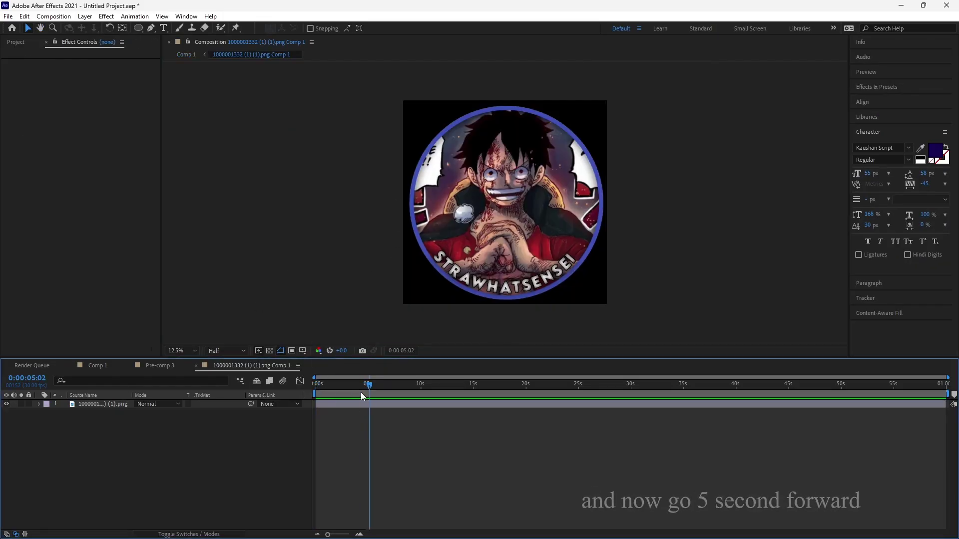
key(Page_Up)
click(365, 404)
key(ctrl+shift+d)
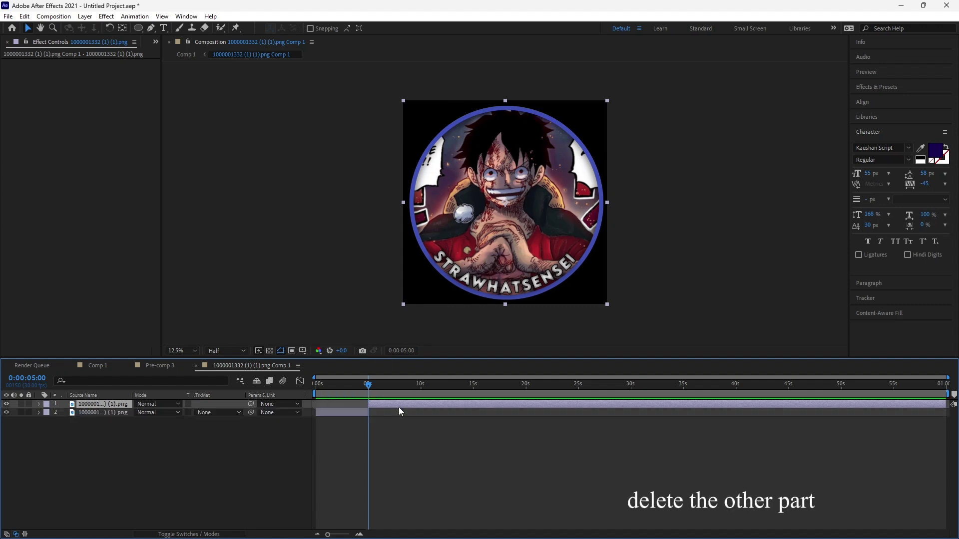
key(Delete)
- Apply the CC Light Sweep effect to the trimmed logo layer
click(359, 402)
key(ctrl+space)
text(cc light s)
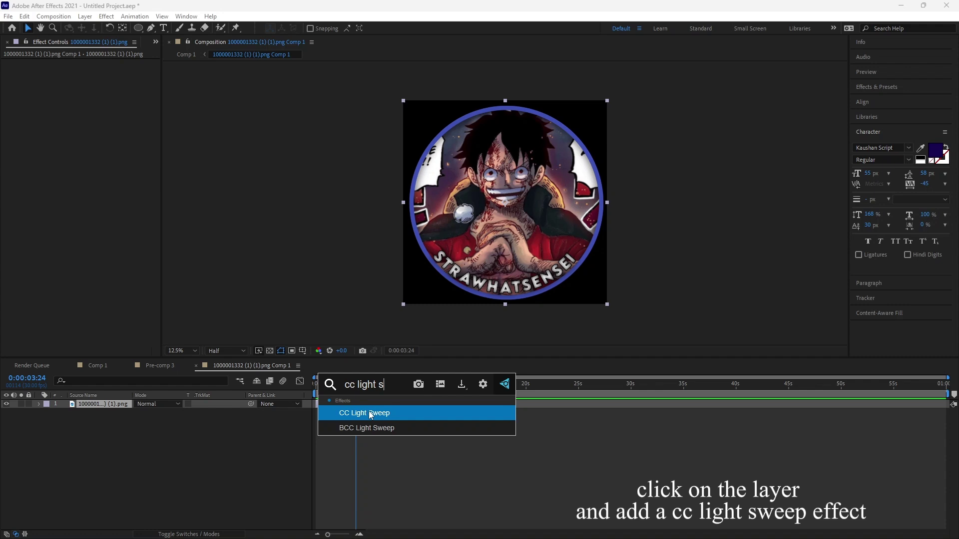
click(370, 415)
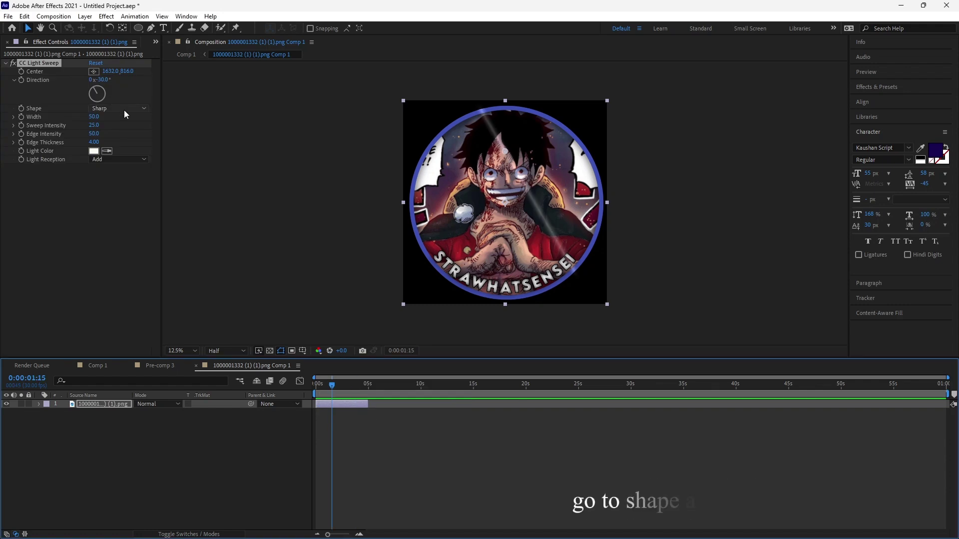
- Set the logo's light sweep Shape to Smooth, Width to 220 and Sweep Intensity to 50
click(120, 108)
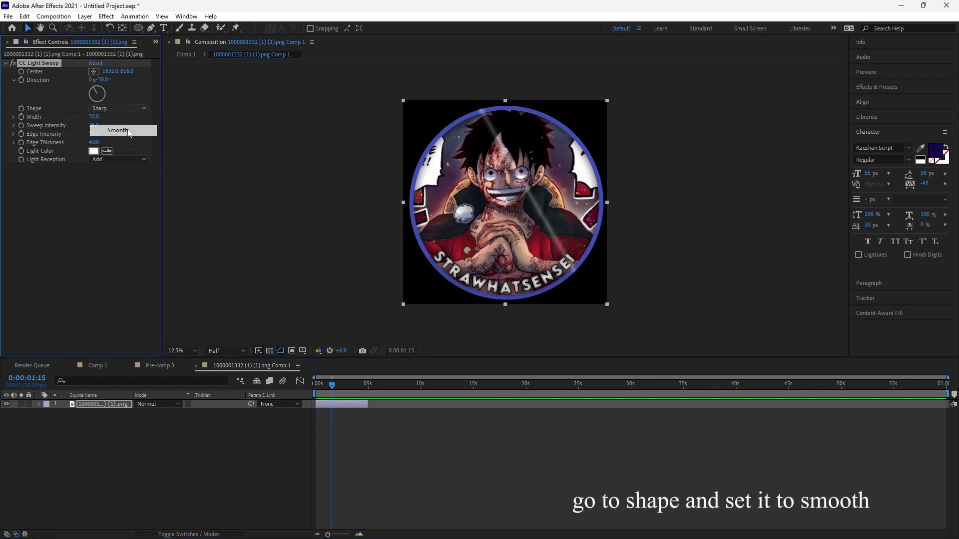
click(136, 129)
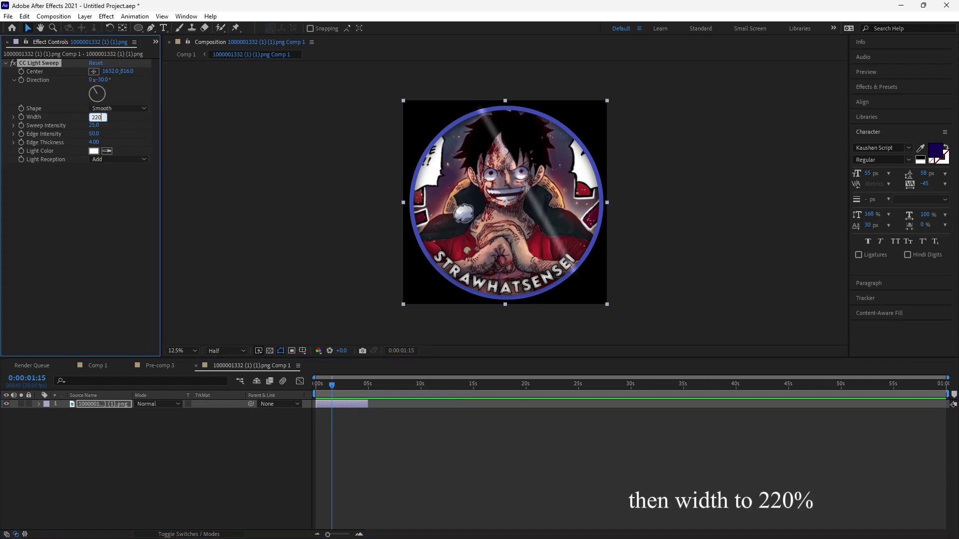
text(220)
key(Tab)
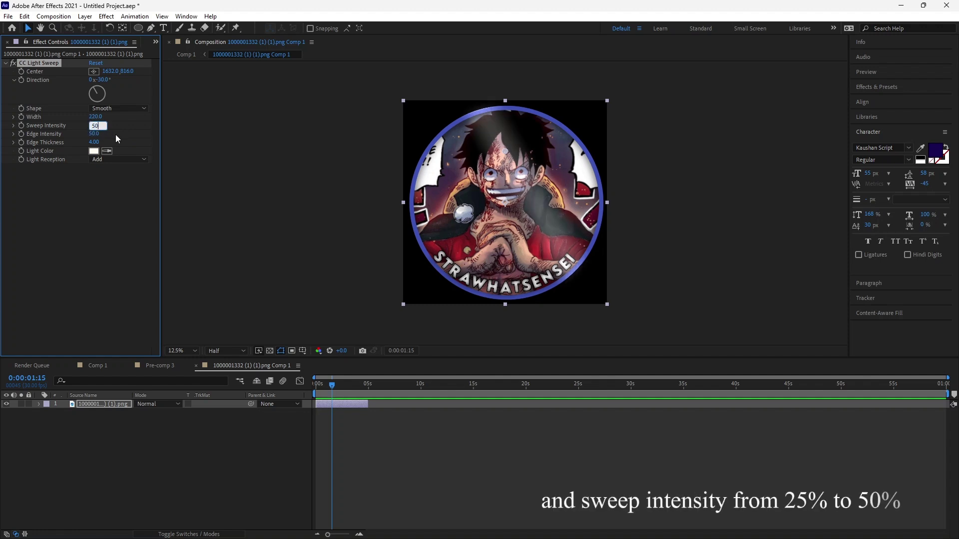
text(50)
click(126, 196)
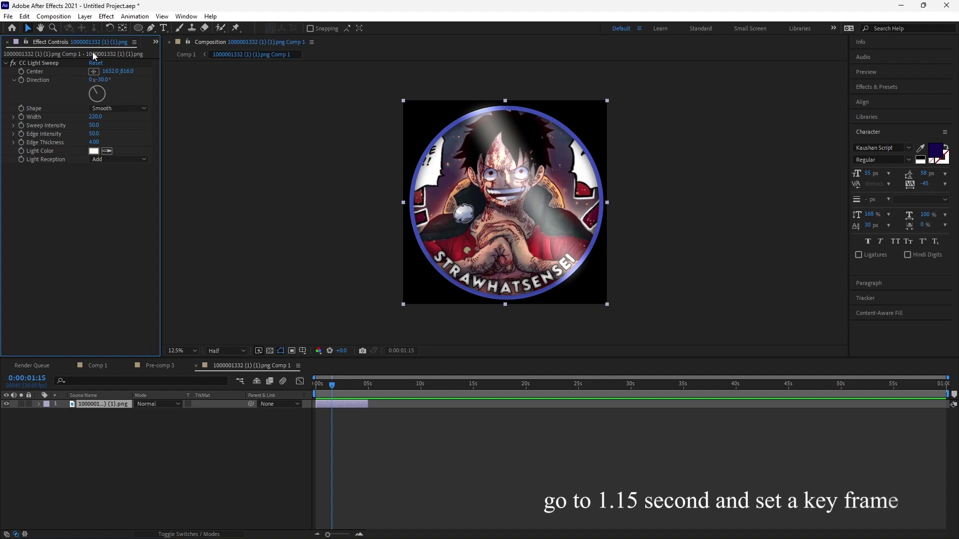
- Keyframe the logo's light sweep Center from about (-656, 2752) at 1:15 to about (4120, 144) at 2:15, and preview the sweep
click(22, 71)
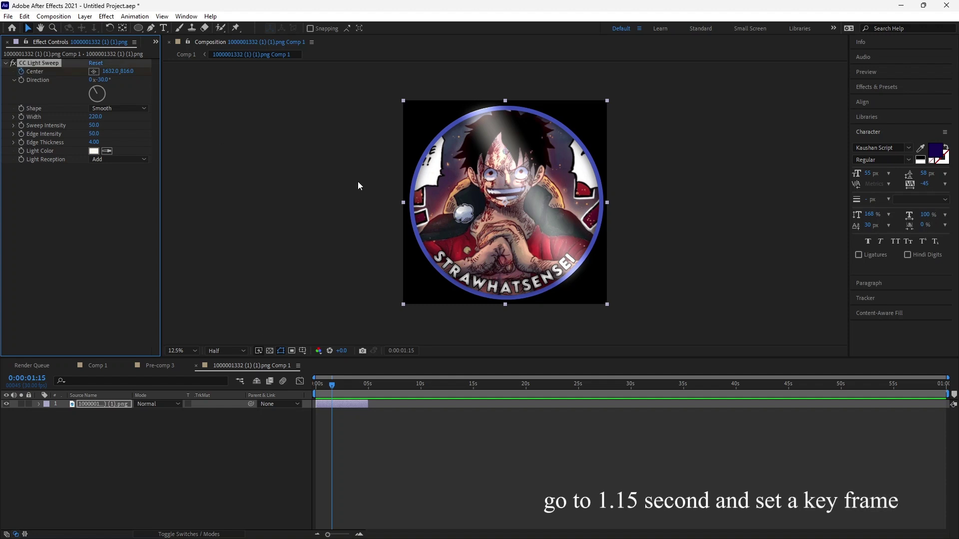
drag(507, 153, 362, 272)
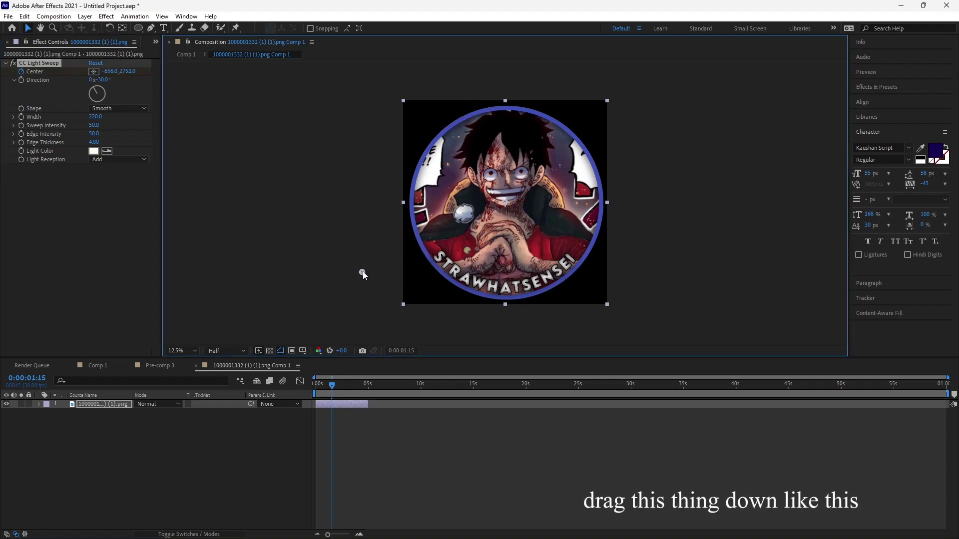
click(355, 385)
drag(356, 386, 342, 385)
click(93, 71)
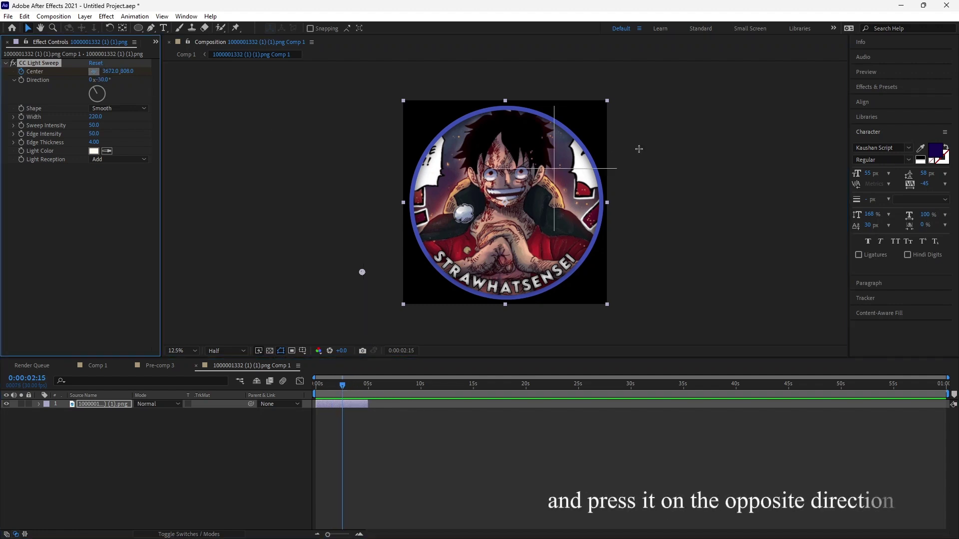
click(323, 387)
key(space)
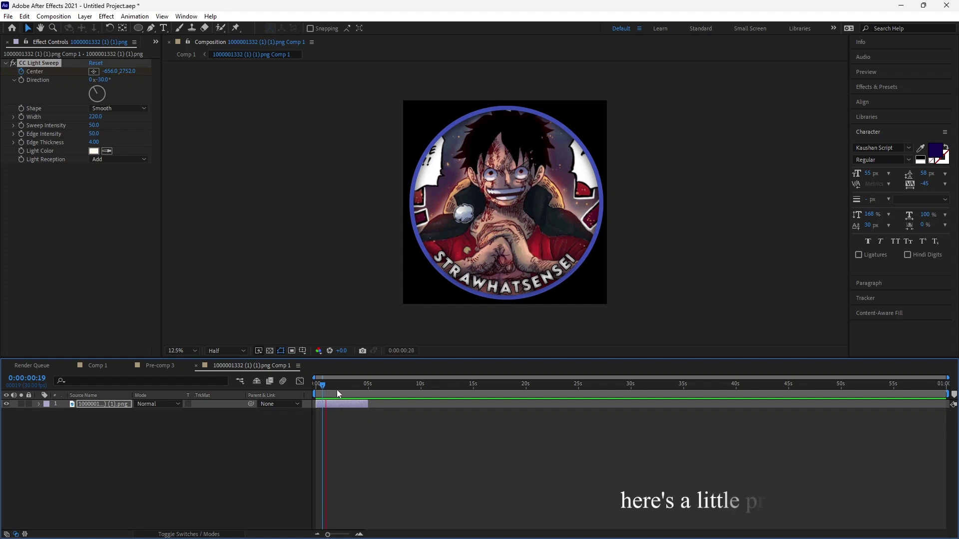
- Duplicate the five-second logo layer eleven times
click(346, 403)
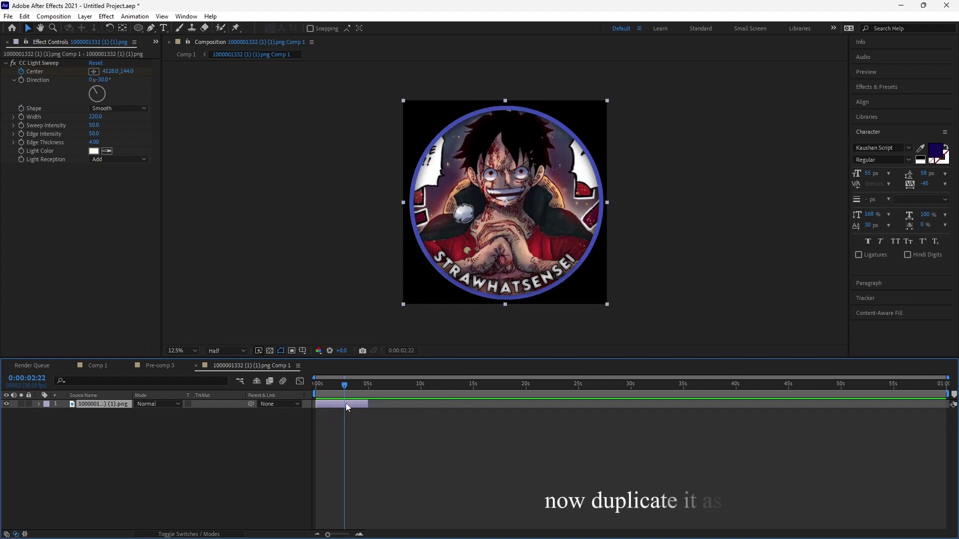
key(ctrl+d)
key(ctrl+d)
key(ctrl+d)
key(ctrl+d)
key(ctrl+d)
key(ctrl+d)
key(ctrl+d)
key(ctrl+d)
key(ctrl+d)
key(ctrl+d)
key(ctrl+d)
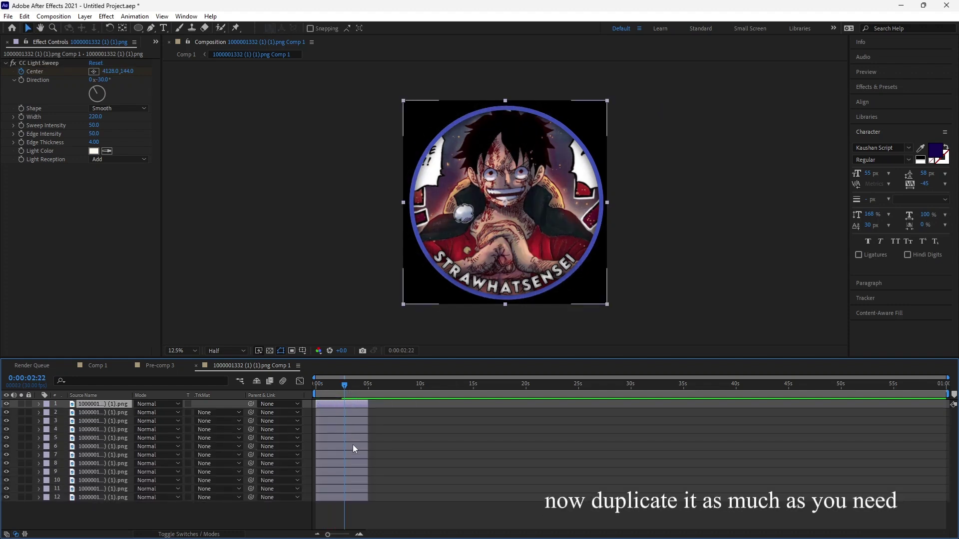
- Stagger the duplicated logo layers end to end so they fill the whole timeline
drag(319, 489, 453, 480)
drag(349, 472, 506, 471)
drag(349, 463, 611, 455)
drag(349, 447, 664, 446)
drag(349, 438, 716, 438)
drag(349, 429, 821, 421)
drag(349, 412, 873, 412)
drag(349, 404, 912, 405)
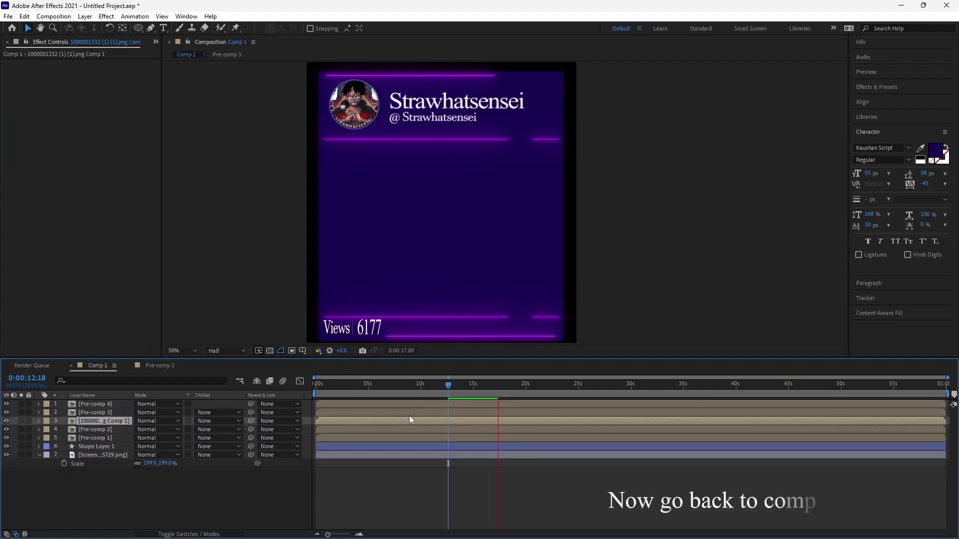
- Open Pre-comp 3 from Comp 1, split the @ handle text layer at 4 seconds and delete the part after the split
double_click(410, 412)
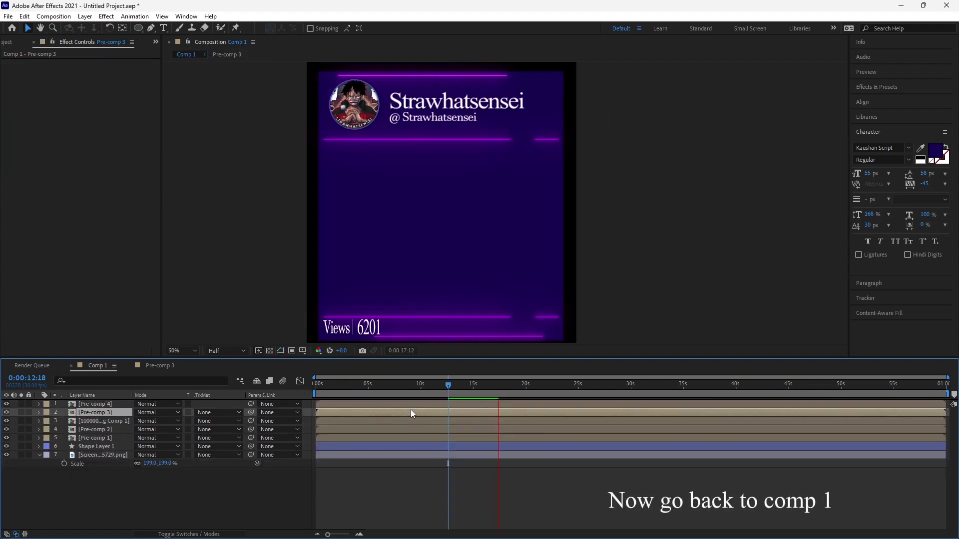
click(401, 384)
drag(401, 385, 359, 387)
key(ctrl+shift+d)
key(Delete)
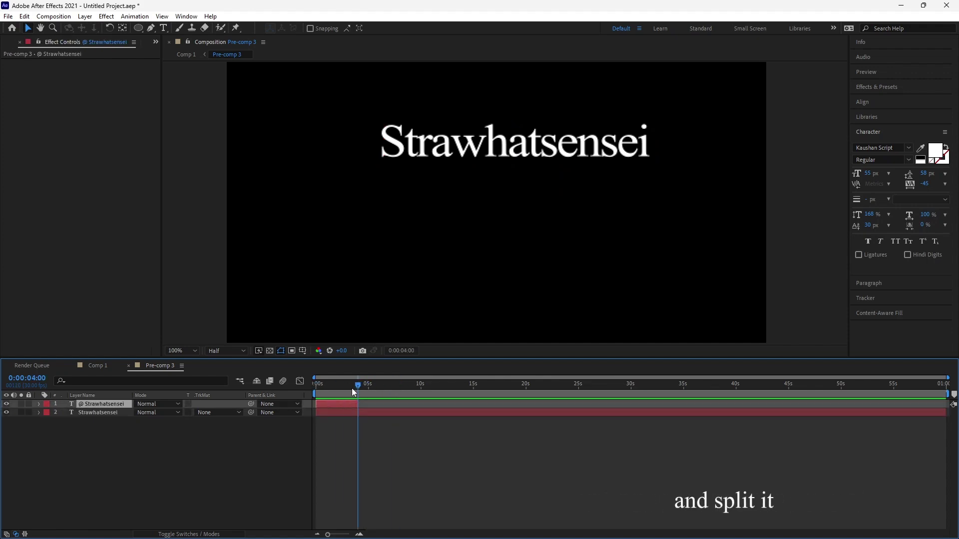
- Apply the CC Light Sweep effect to the trimmed @ handle text layer
key(ctrl+space)
text(cclight)
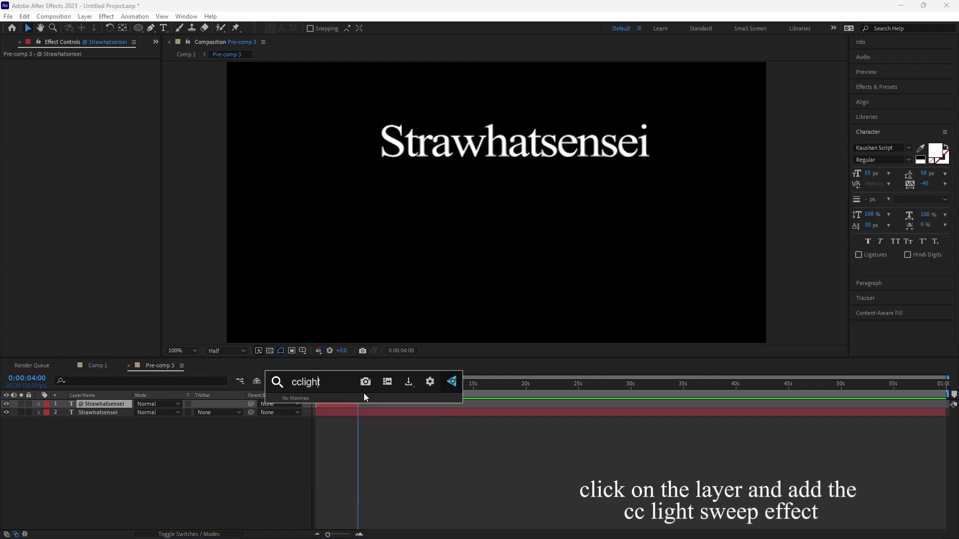
key(Left)
key(Left)
key(Left)
key(Left)
key(Left)
click(370, 439)
- Set the @ handle's light sweep Shape to Smooth, Width to 280 and Sweep Intensity to 180, viewing the frame at 2 seconds
click(119, 109)
click(120, 129)
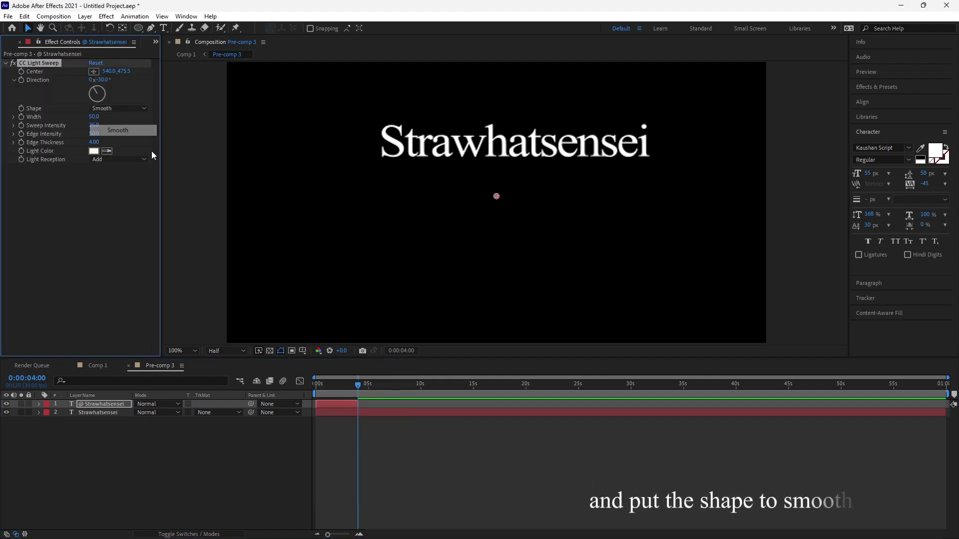
click(337, 384)
click(95, 117)
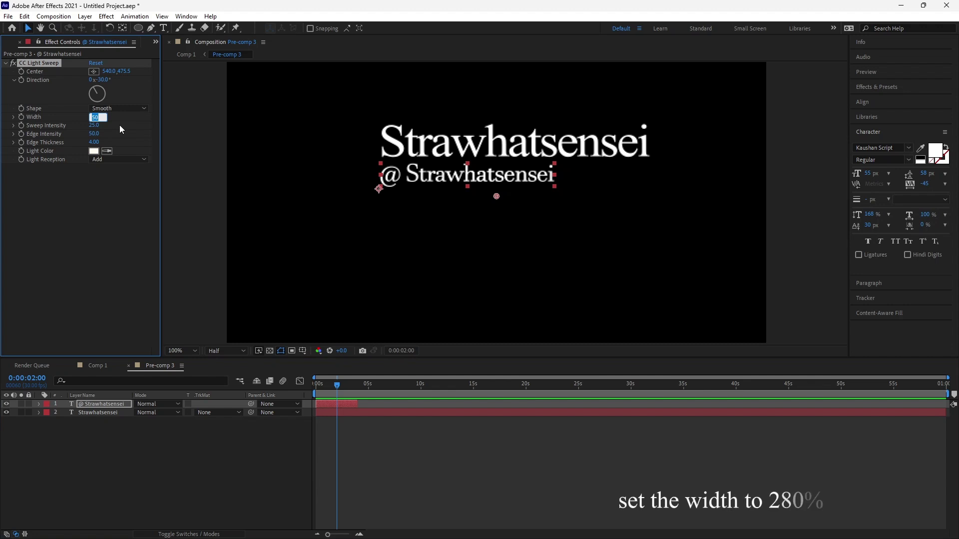
click(96, 125)
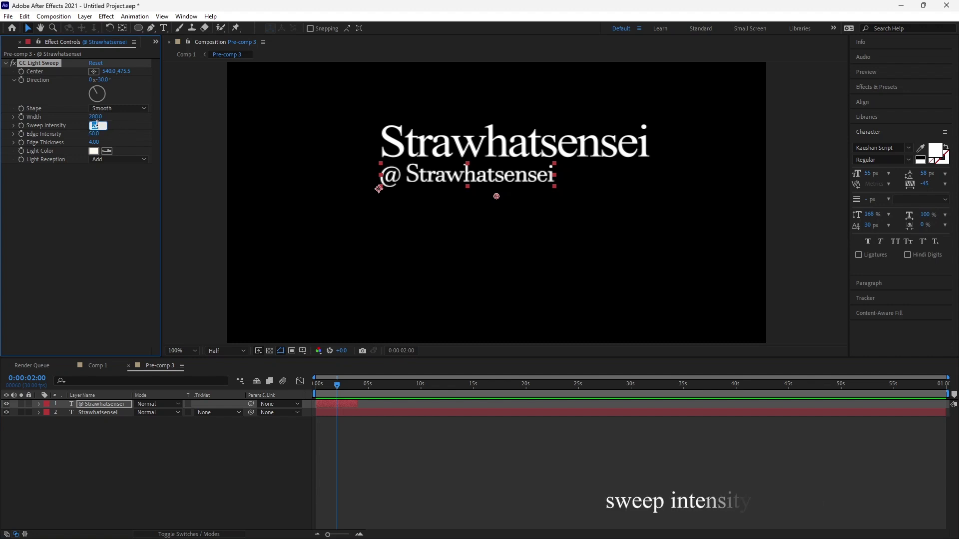
text(180)
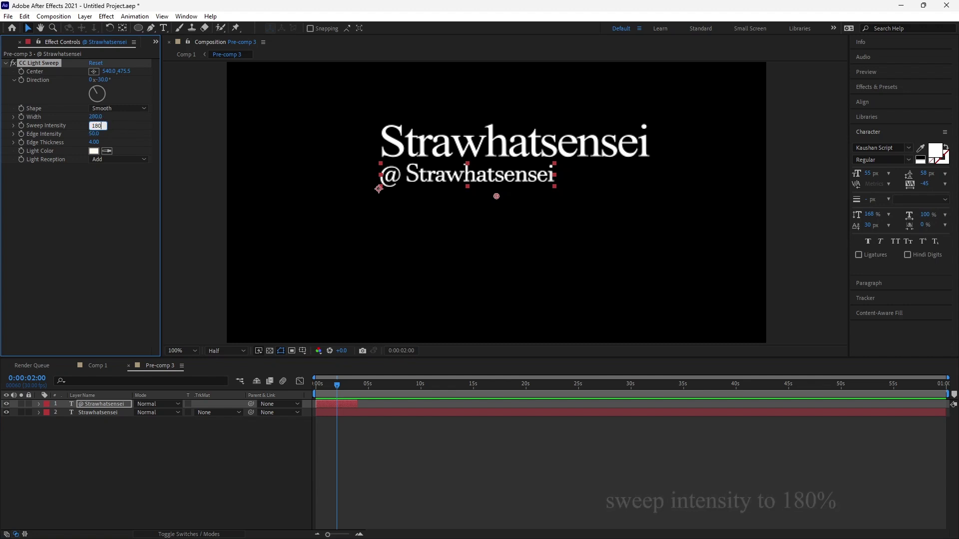
- Change the @ handle's light sweep Light Color to blue, 000BF3
click(93, 151)
click(704, 267)
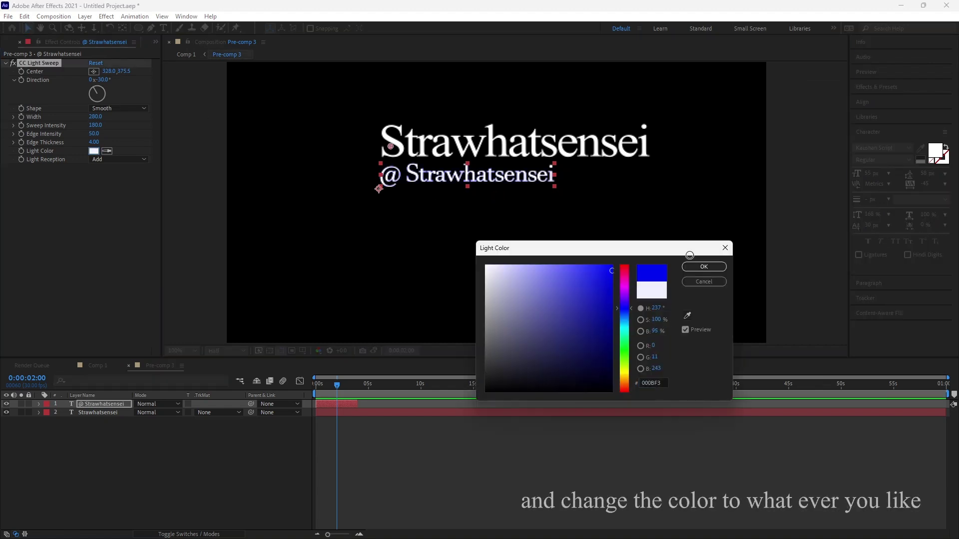
click(704, 266)
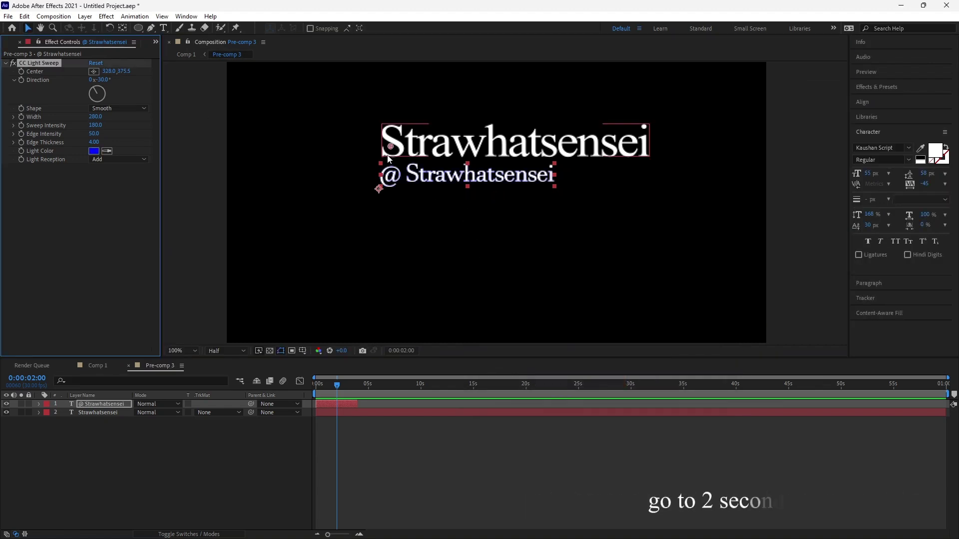
- Keyframe the @ handle's light sweep Center at about (-81, 500.5) at 2 seconds and beyond the text's far side at 3:05
drag(391, 146, 606, 171)
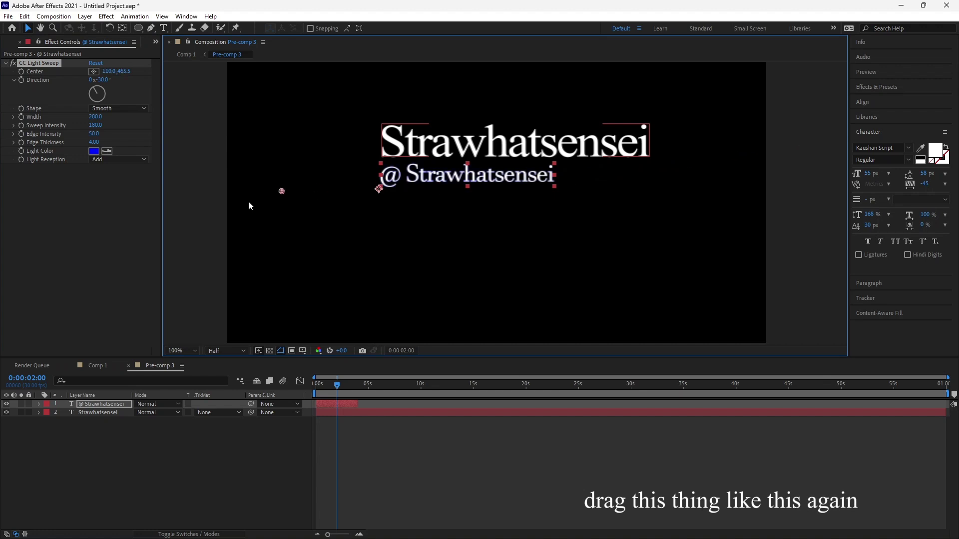
click(21, 71)
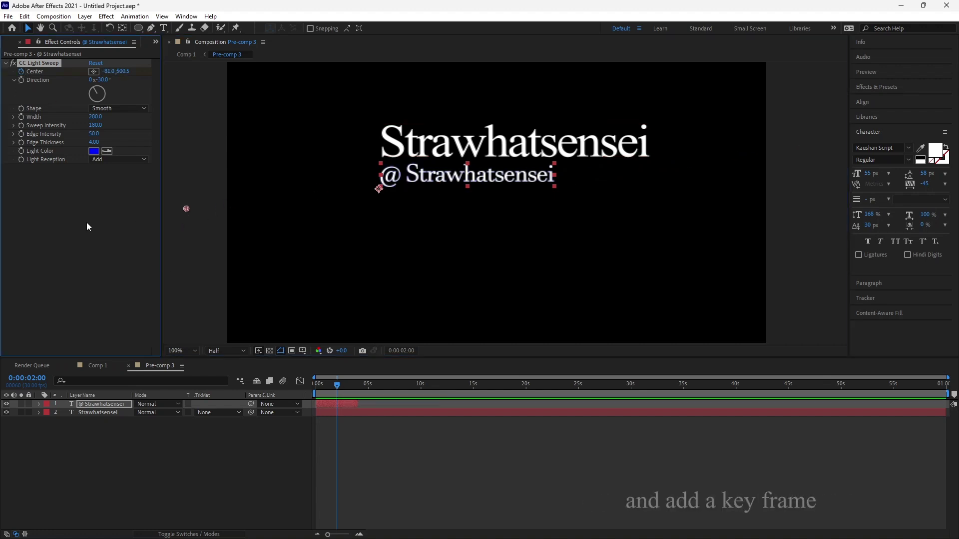
click(347, 386)
drag(347, 383, 349, 384)
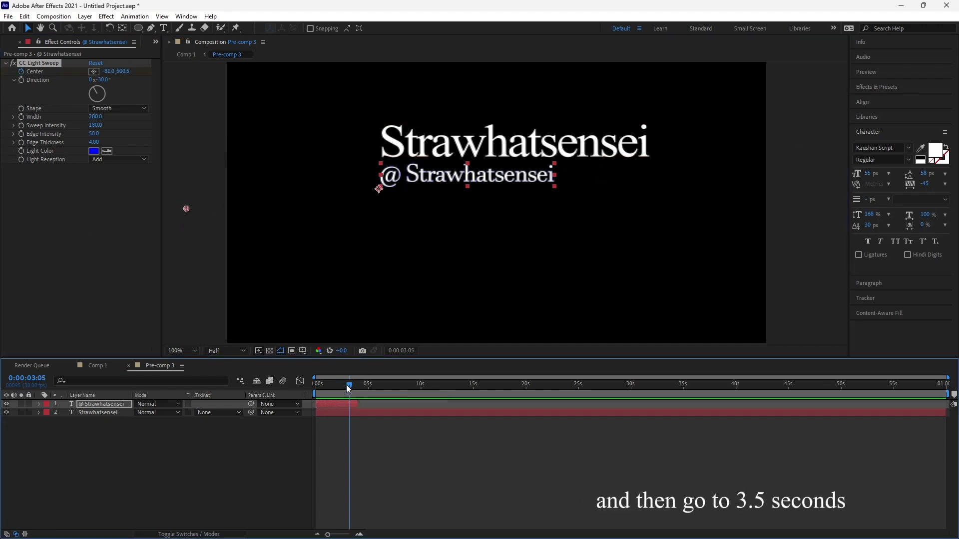
drag(186, 208, 745, 88)
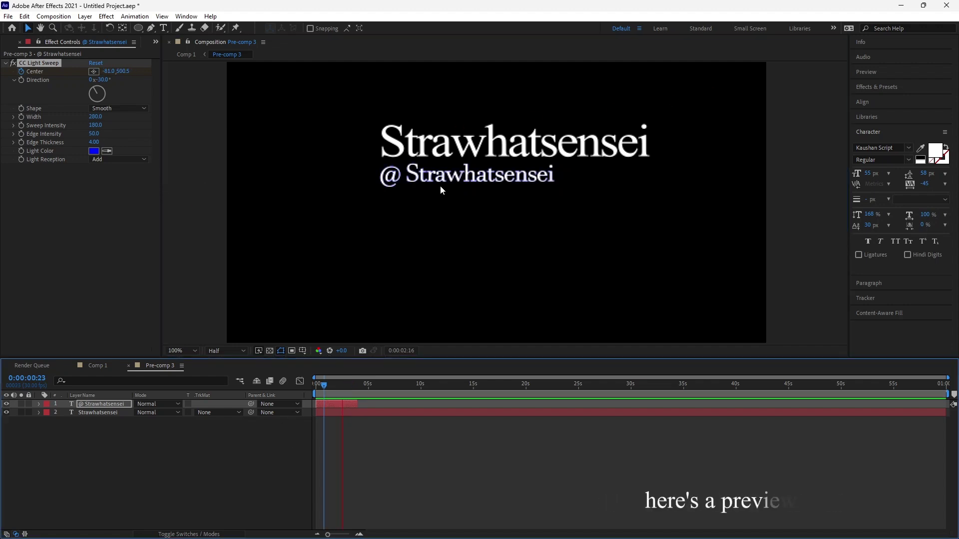
- Trim the large channel name text layer to end at about 8 seconds and apply CC Light Sweep to it
click(363, 412)
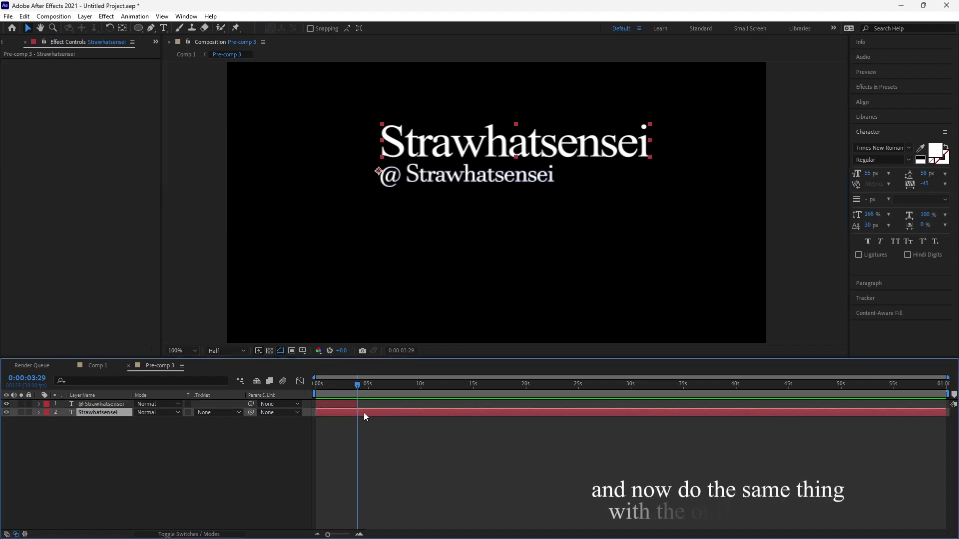
mouse_move(357, 382)
mouse_down()
mouse_move(399, 385)
mouse_move(364, 384)
mouse_up()
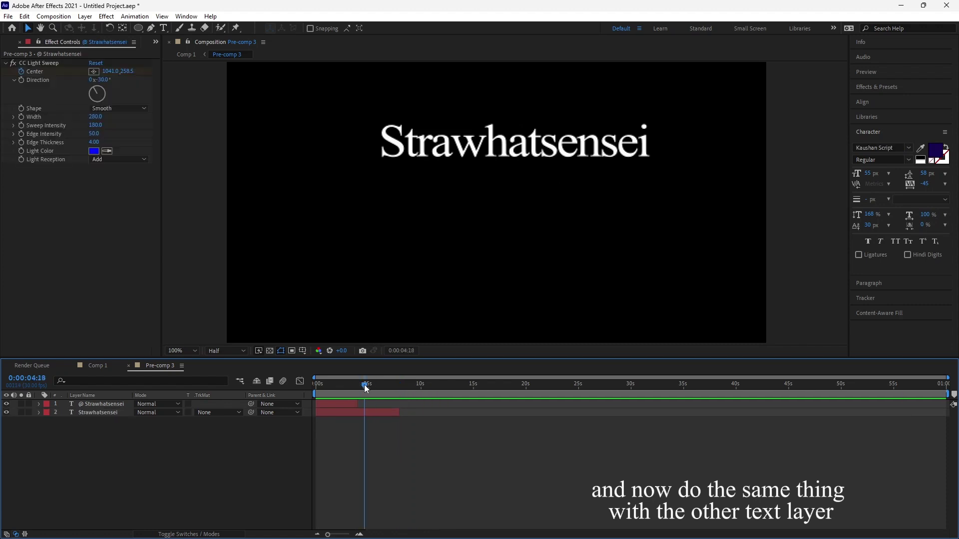
click(365, 415)
key(ctrl+space)
text(cc light a)
key(Return)
- Set the channel name's light sweep Shape to Smooth, Width to 280, Sweep Intensity to 180 and Light Color to blue
click(119, 108)
click(118, 131)
click(98, 117)
text(2)
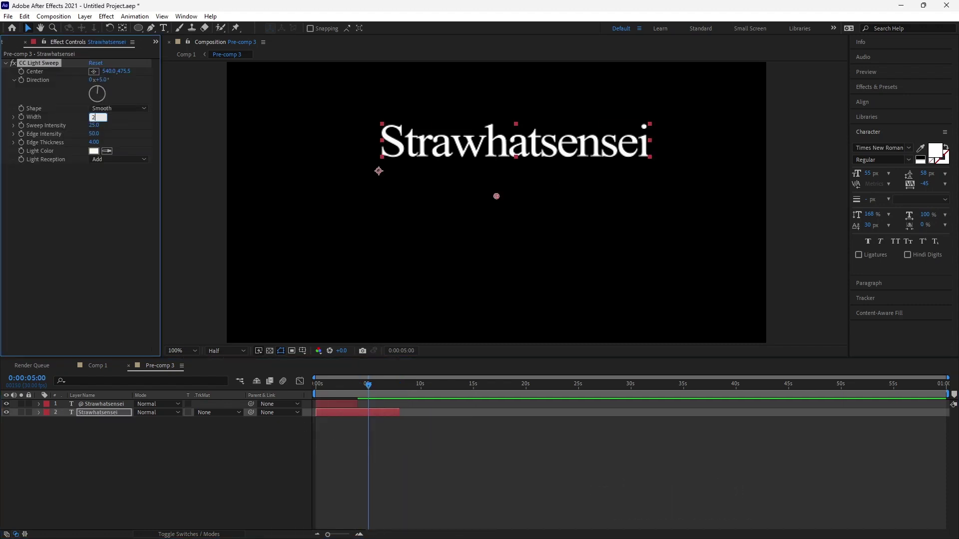
click(94, 151)
click(639, 316)
key(Return)
- Keyframe the channel name's light sweep Center at about (-53, 427.5) at 5 seconds and go to 6:10 for the sweep's end
click(93, 72)
click(201, 173)
click(383, 384)
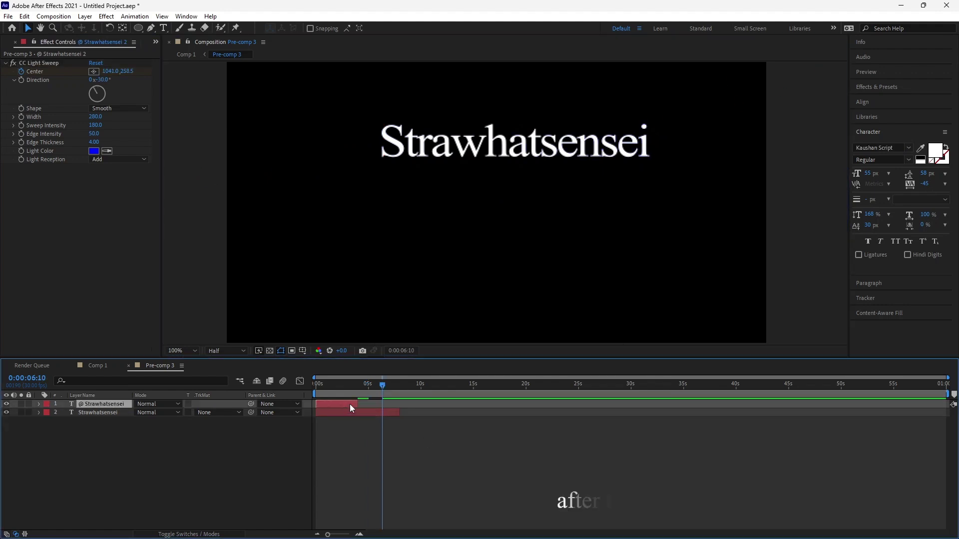
- Stagger the duplicated @ handle layers end to end across the one-minute timeline and precompose them together
drag(353, 489, 426, 489)
drag(339, 481, 465, 480)
drag(339, 463, 550, 463)
drag(339, 446, 675, 438)
drag(340, 429, 717, 430)
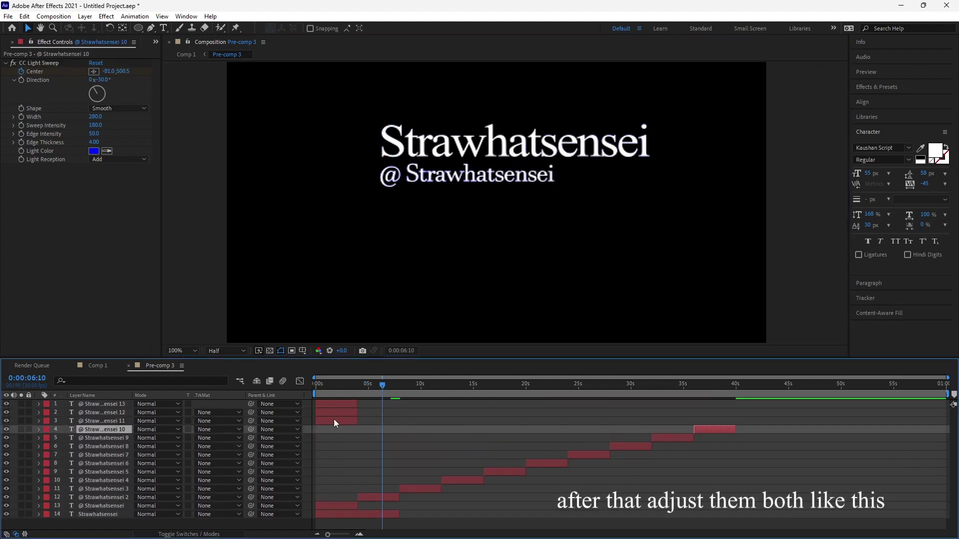
drag(340, 413, 801, 413)
drag(346, 404, 885, 404)
key(ctrl+a)
key(ctrl+shift+c)
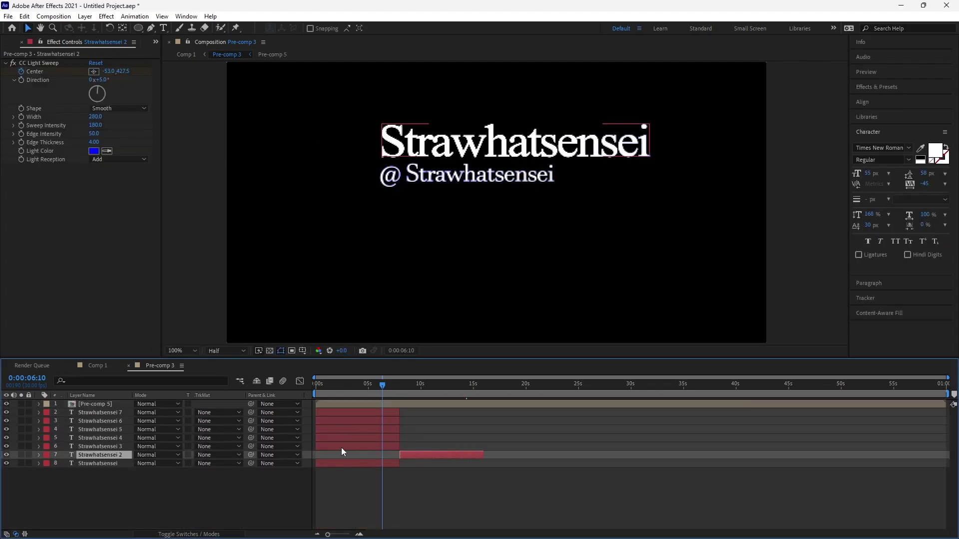
- Stagger the duplicated channel name layers end to end and add one more copy to fill the timeline's end
drag(350, 446, 517, 446)
drag(349, 438, 686, 429)
drag(349, 421, 769, 421)
drag(350, 413, 908, 417)
key(ctrl+d)
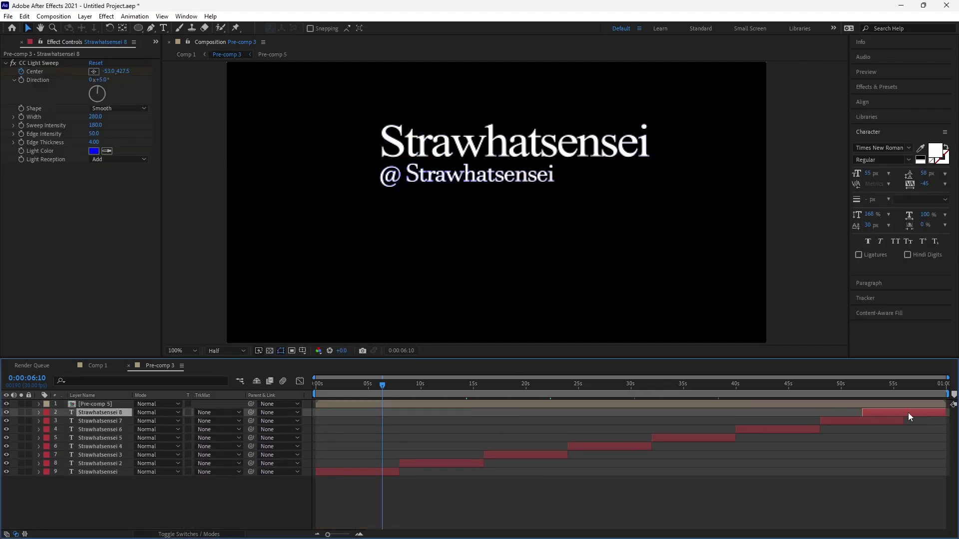
key(u)
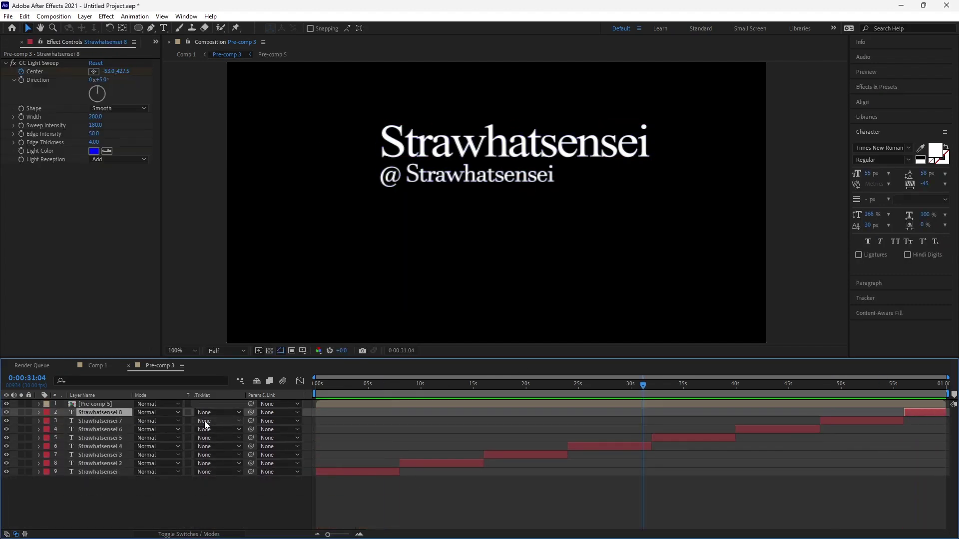
- Precompose all the channel name text layers, moving all attributes into the new composition, and close Pre-comp 3 to return to Comp 1
drag(140, 500, 88, 419)
right_click(87, 415)
click(115, 361)
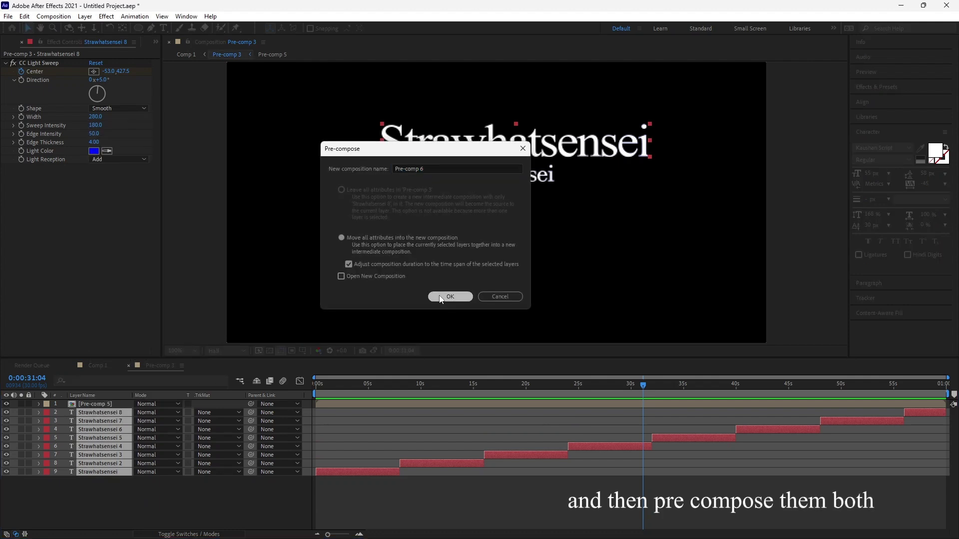
click(450, 296)
click(129, 366)
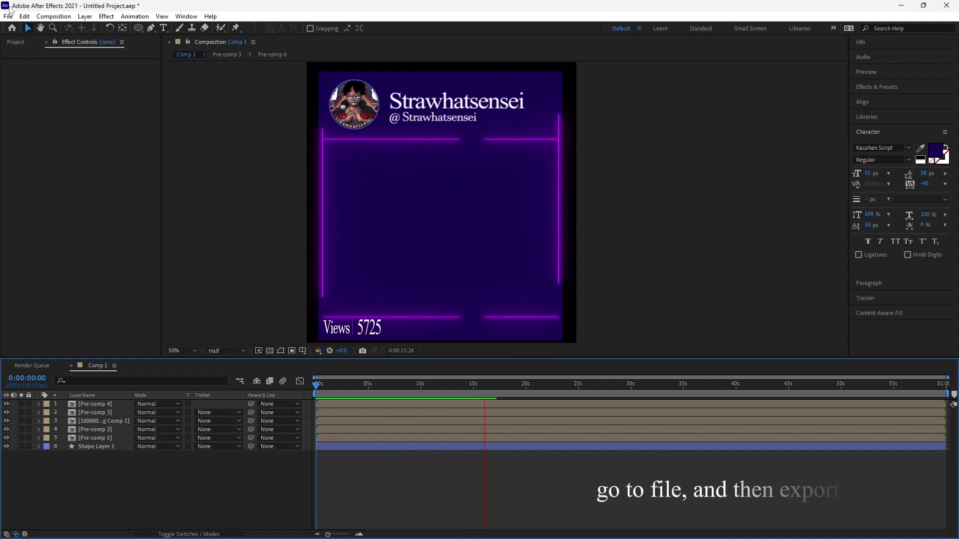
- Add Comp 1 to the render queue and start rendering it
click(8, 16)
mouse_move(128, 180)
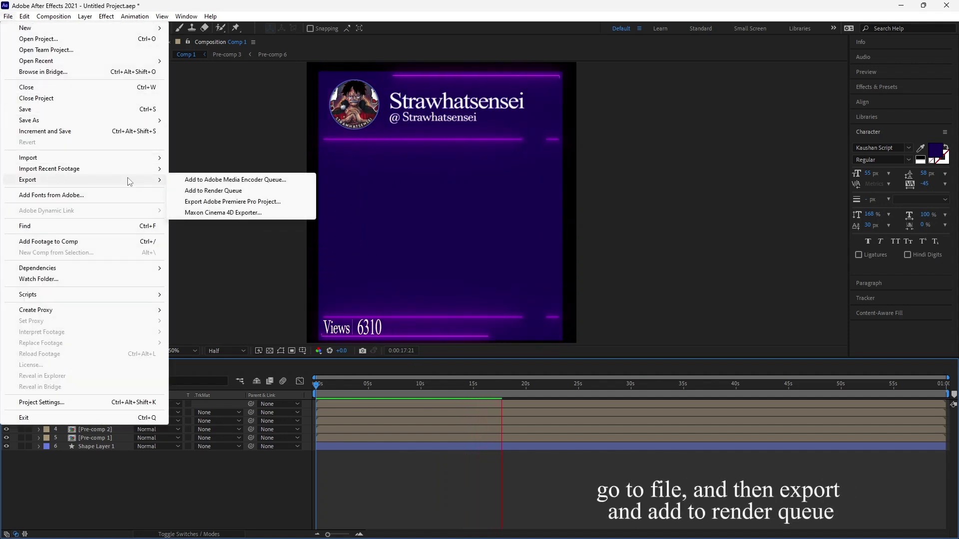
click(212, 191)
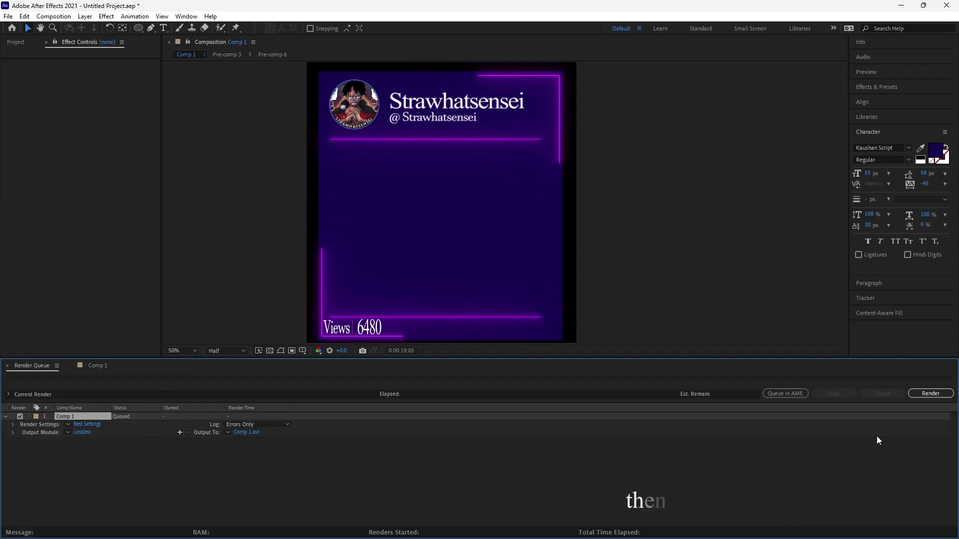
click(931, 394)
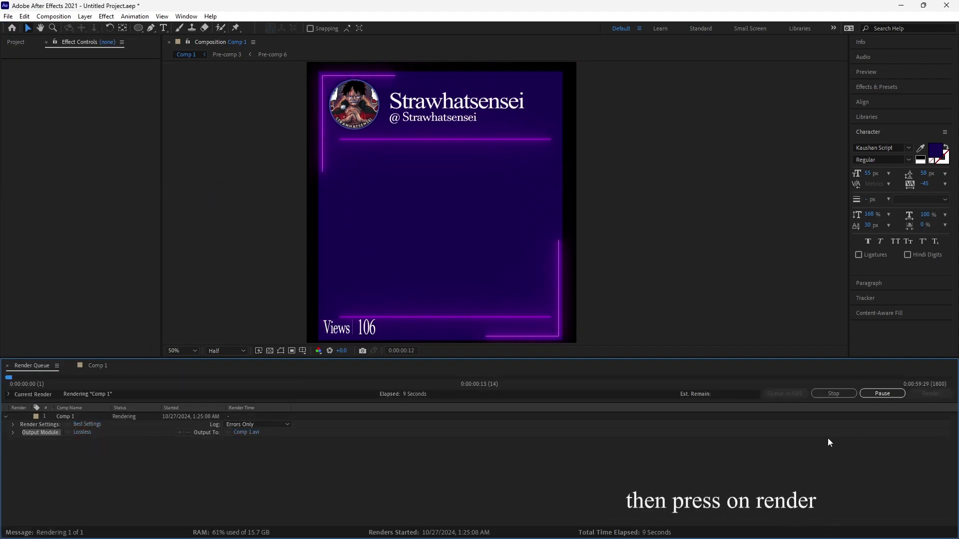